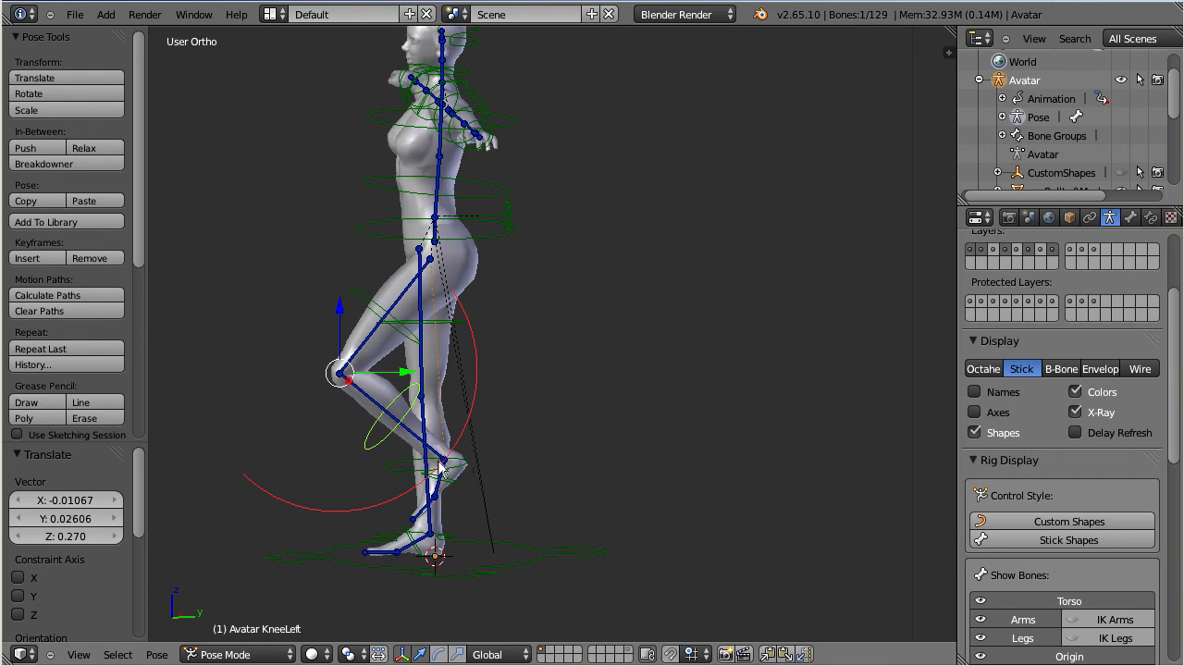
Step: Lower the left ankle bone toward the floor, moving it about 0.03 in X, -0.02 in Y and -0.22 in Z
{"action": "left_click", "coordinate": [447, 484]}
{"action": "key", "text": "g"}
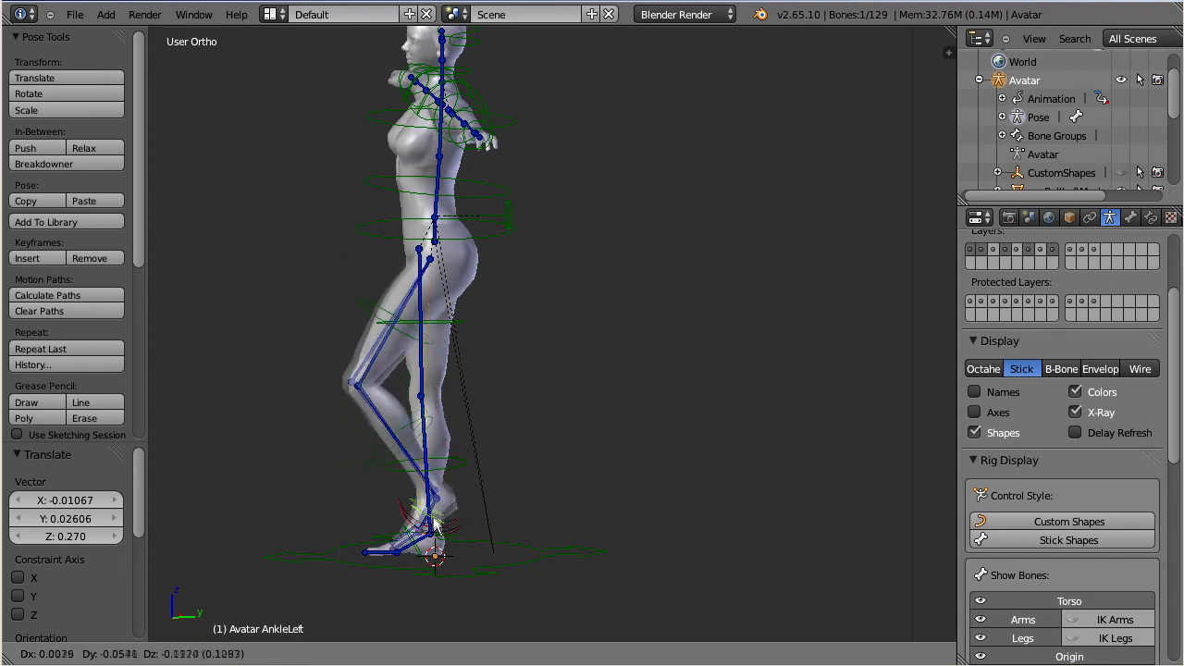
{"action": "left_click", "coordinate": [507, 350]}
Step: Show the Attachment, Volume and Structure bones of the avatar rig
{"action": "middle_click_drag", "start_coordinate": [506, 350], "coordinate": [641, 337]}
{"action": "left_click_drag", "start_coordinate": [1172, 447], "coordinate": [1173, 516]}
{"action": "left_click", "coordinate": [1056, 552]}
{"action": "left_click", "coordinate": [1040, 570]}
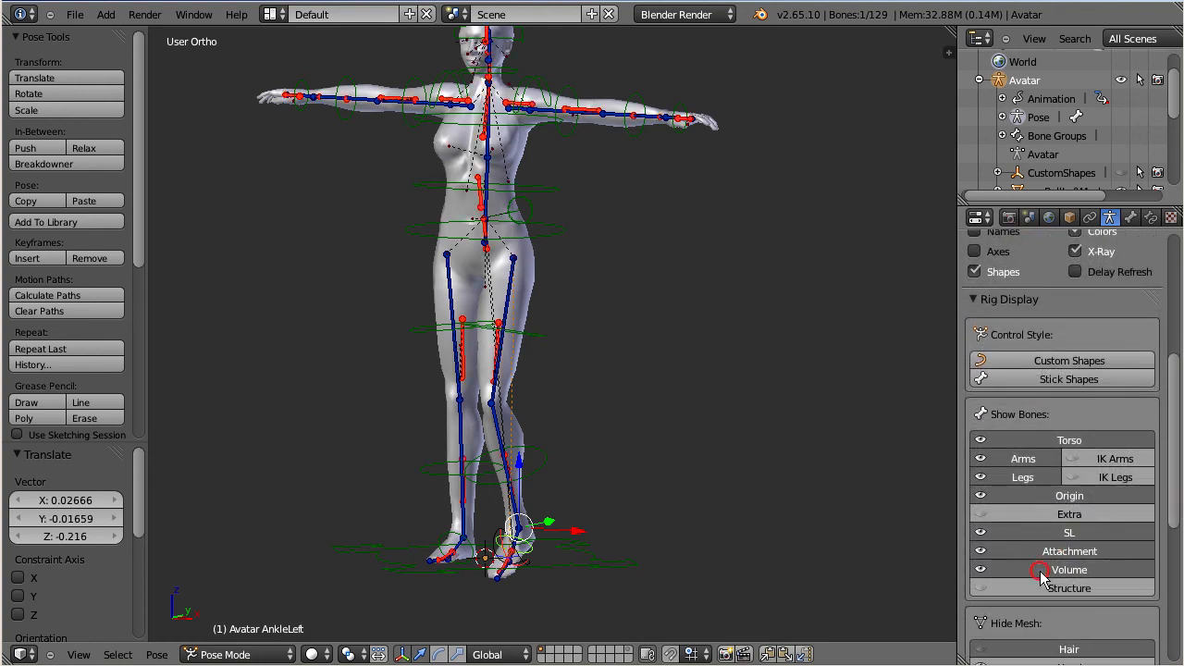
{"action": "left_click", "coordinate": [1039, 590]}
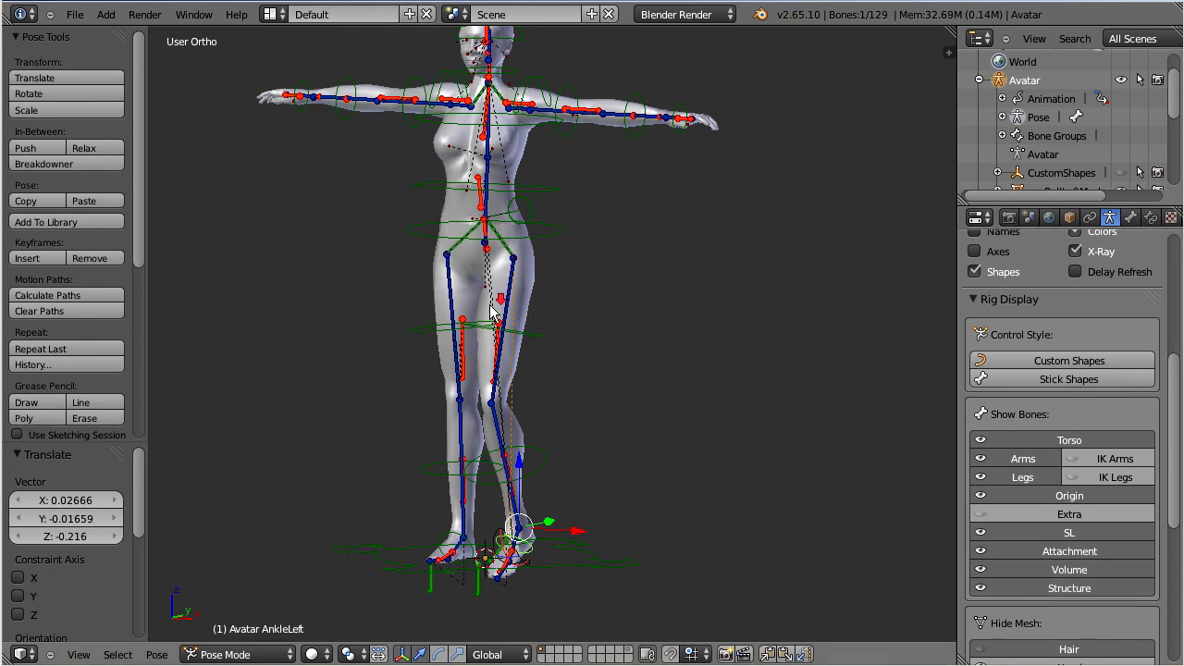
Step: Hide the Structure, Volume and Attachment bones of the avatar rig
{"action": "scroll", "coordinate": [602, 289], "scroll_direction": "down", "scroll_amount": 3}
{"action": "middle_click_drag", "start_coordinate": [603, 290], "coordinate": [650, 301]}
{"action": "left_click", "coordinate": [1082, 589]}
{"action": "left_click", "coordinate": [1072, 568]}
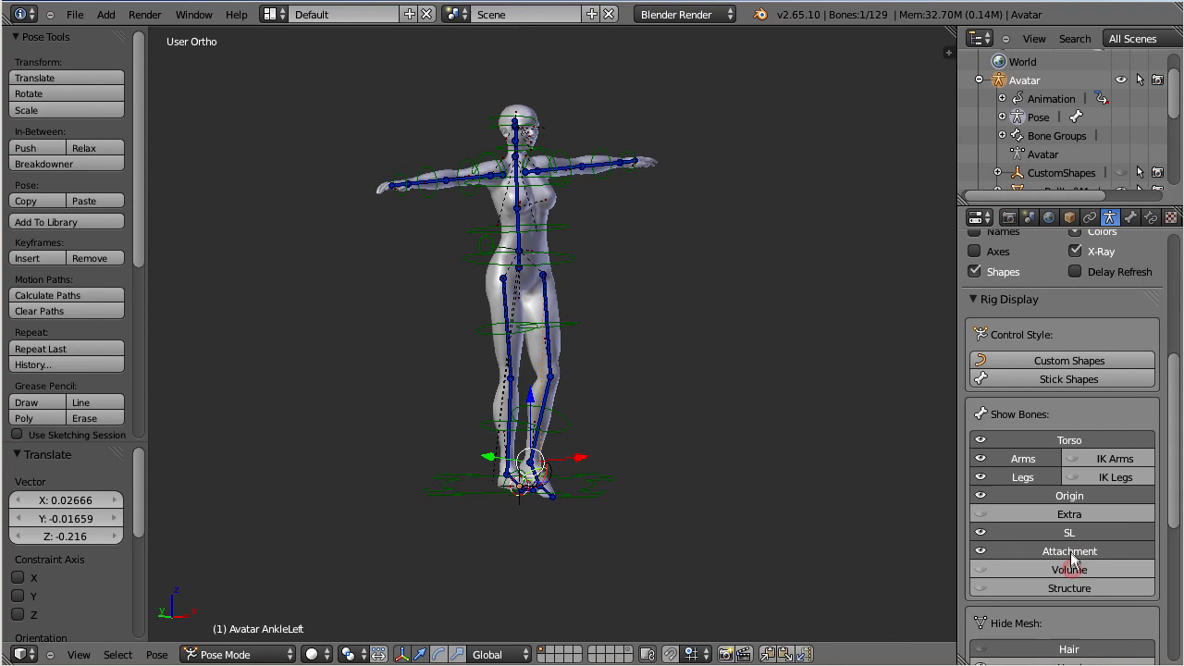
{"action": "left_click", "coordinate": [1070, 552]}
Step: Select the avatar's upper body mesh and switch it to Weight Paint mode
{"action": "scroll", "coordinate": [633, 197], "scroll_direction": "up", "scroll_amount": 5}
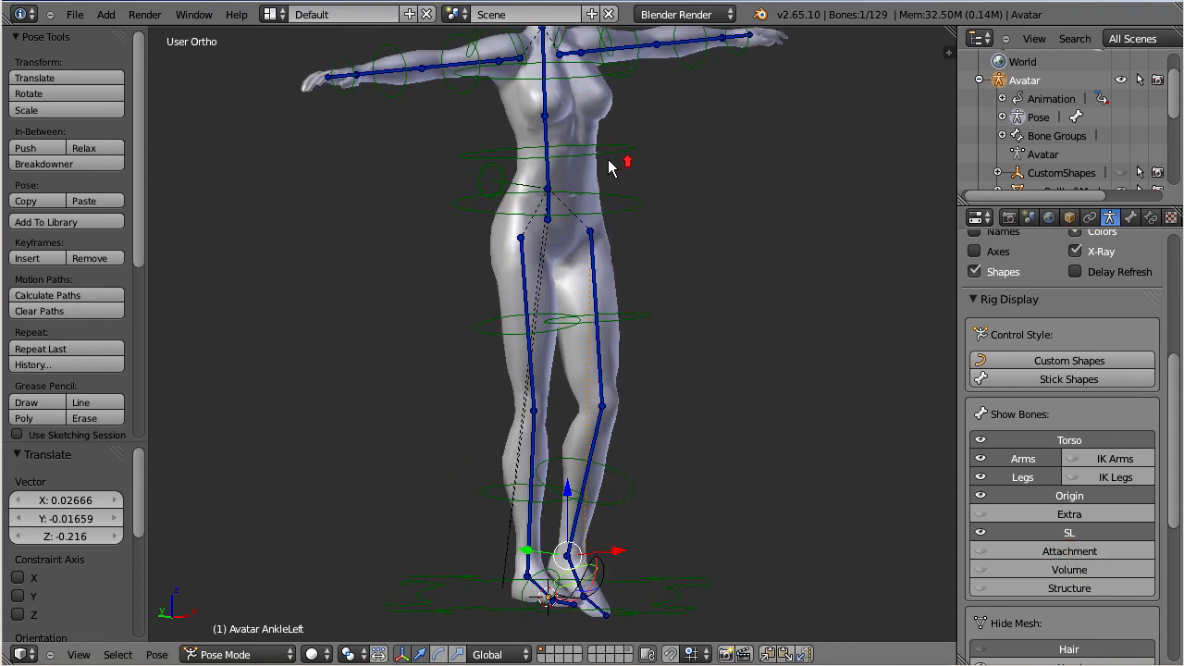
{"action": "right_click", "coordinate": [633, 71]}
{"action": "middle_click_drag", "start_coordinate": [628, 69], "coordinate": [624, 349], "text": "shift"}
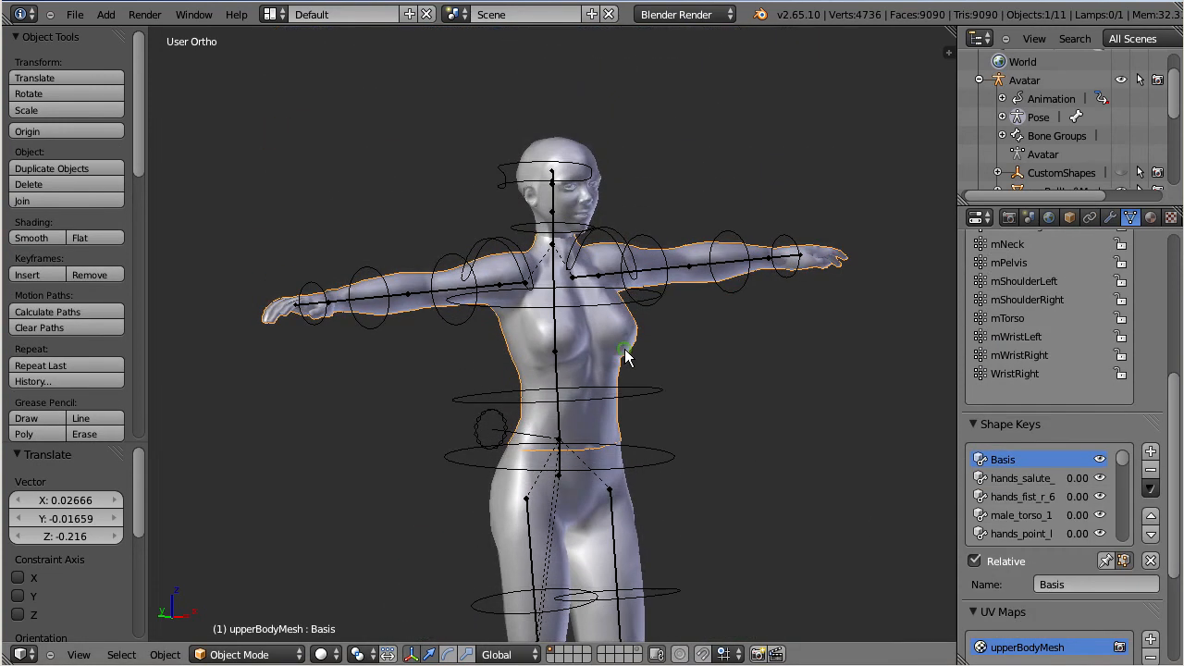
{"action": "left_click", "coordinate": [222, 655]}
{"action": "left_click", "coordinate": [231, 537]}
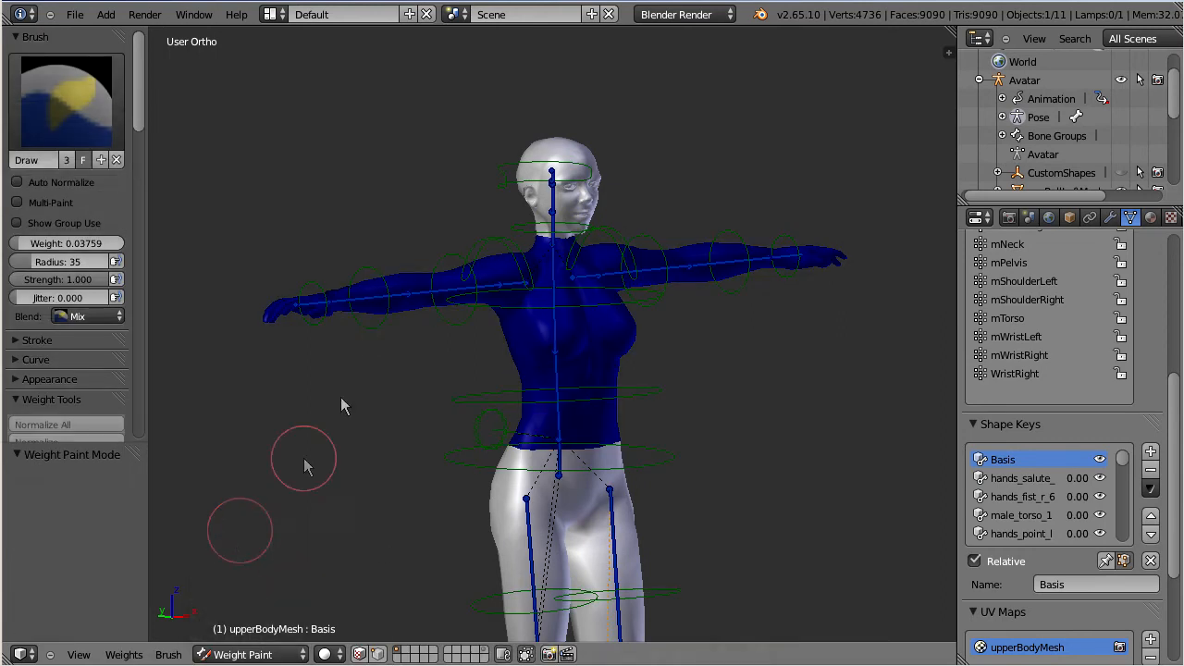
Step: Select the upper-body control bones one by one, from the right wrist across the shoulders and neck to the left elbow, to check their weights
{"action": "right_click", "coordinate": [319, 296], "text": "ctrl"}
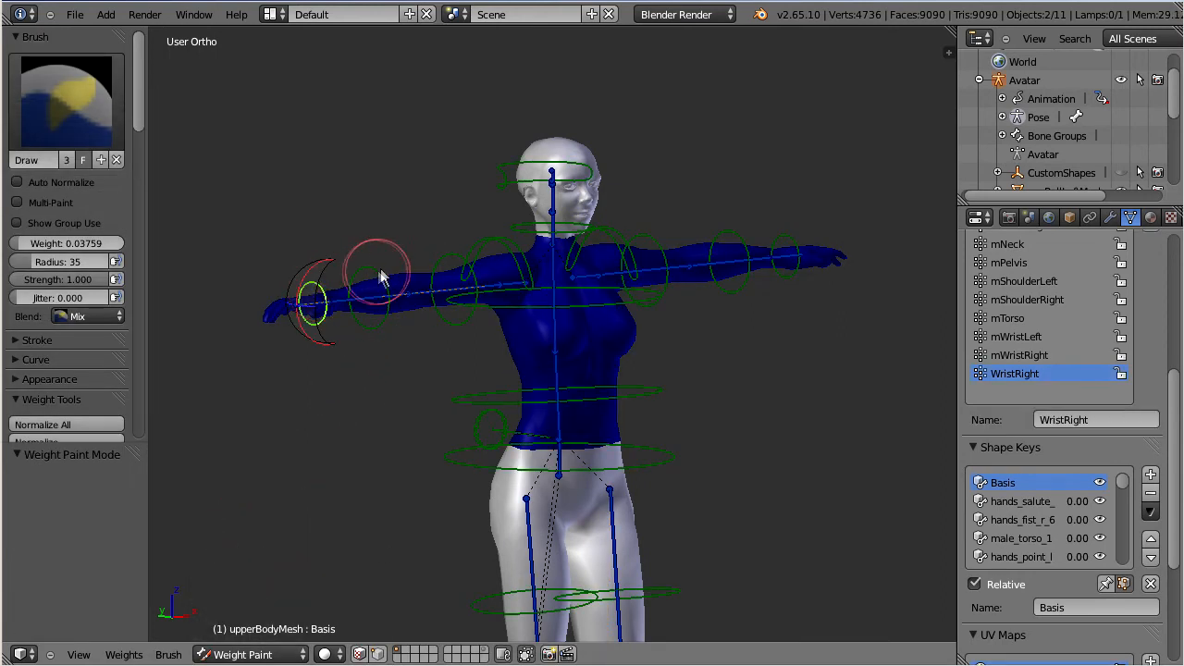
{"action": "right_click", "coordinate": [378, 268], "text": "ctrl"}
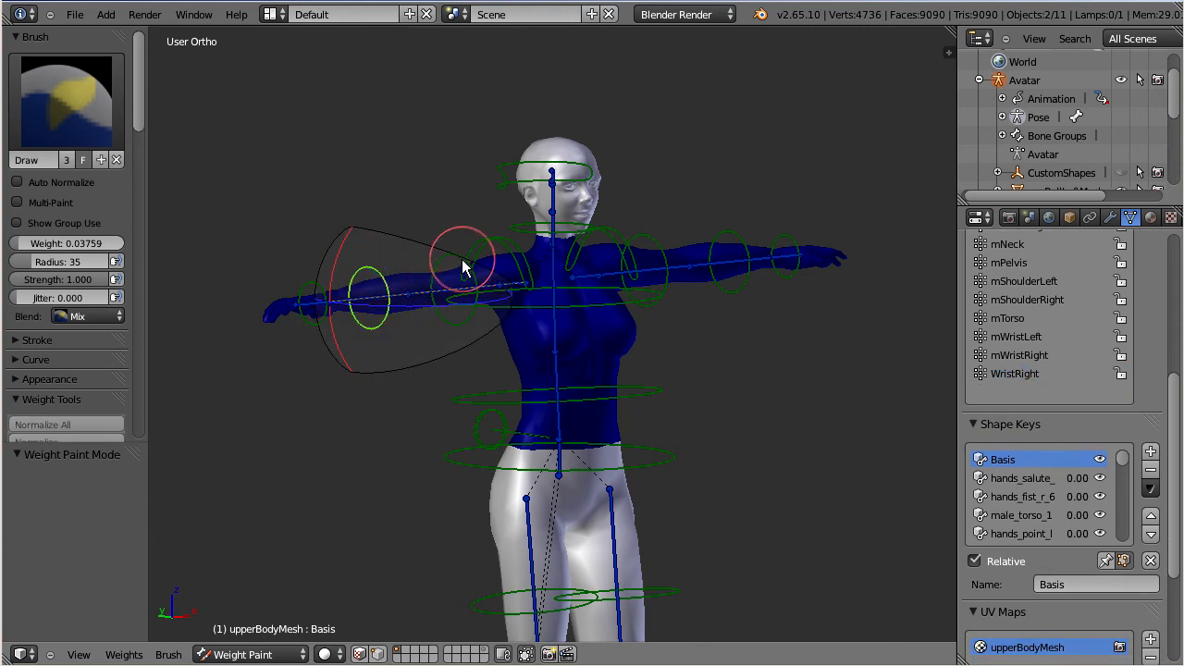
{"action": "right_click", "coordinate": [443, 259], "text": "ctrl"}
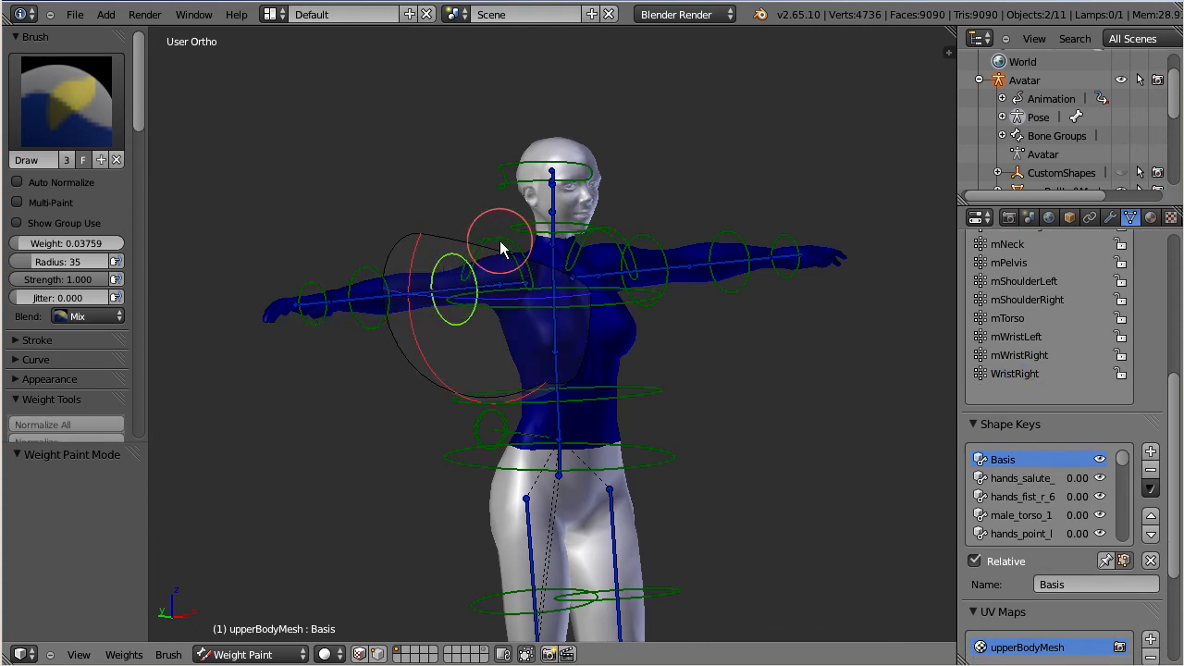
{"action": "right_click", "coordinate": [500, 241], "text": "ctrl"}
{"action": "right_click", "coordinate": [544, 235], "text": "ctrl"}
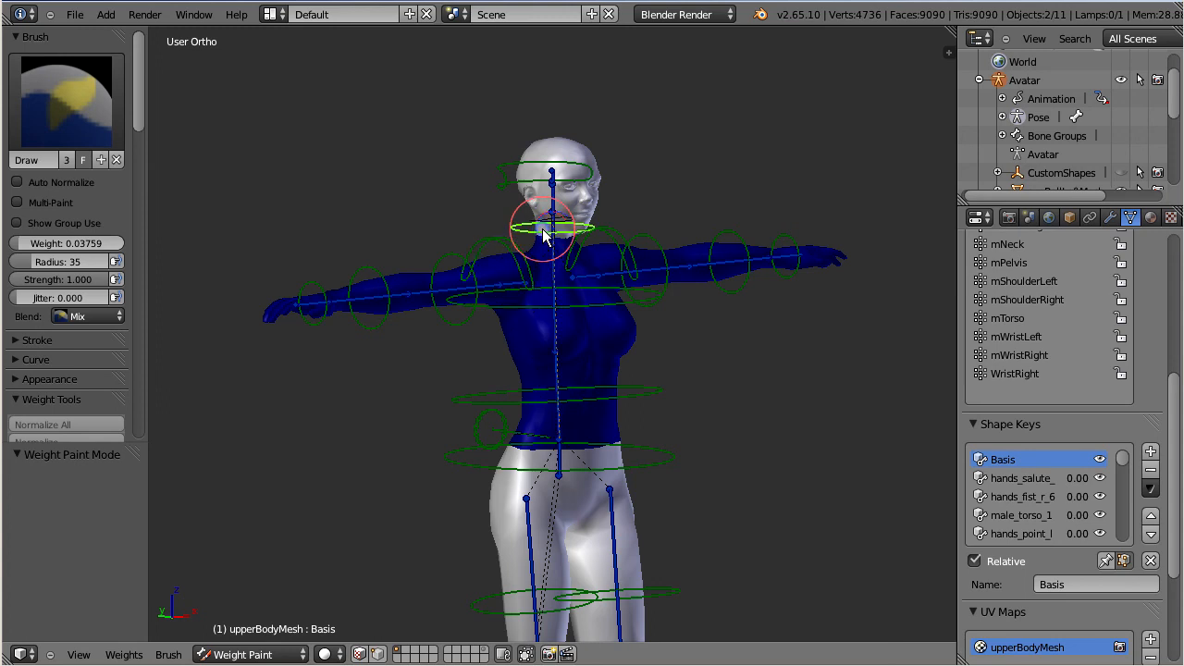
{"action": "right_click", "coordinate": [612, 239], "text": "ctrl"}
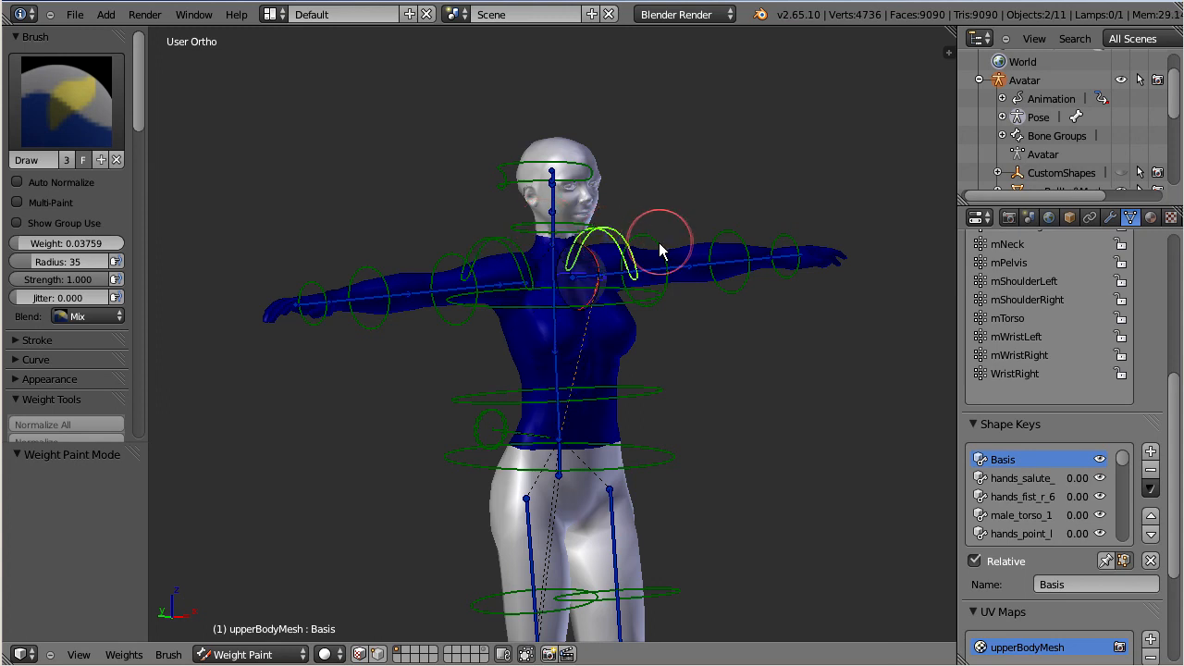
{"action": "right_click", "coordinate": [720, 247], "text": "ctrl"}
{"action": "right_click", "coordinate": [740, 244], "text": "ctrl"}
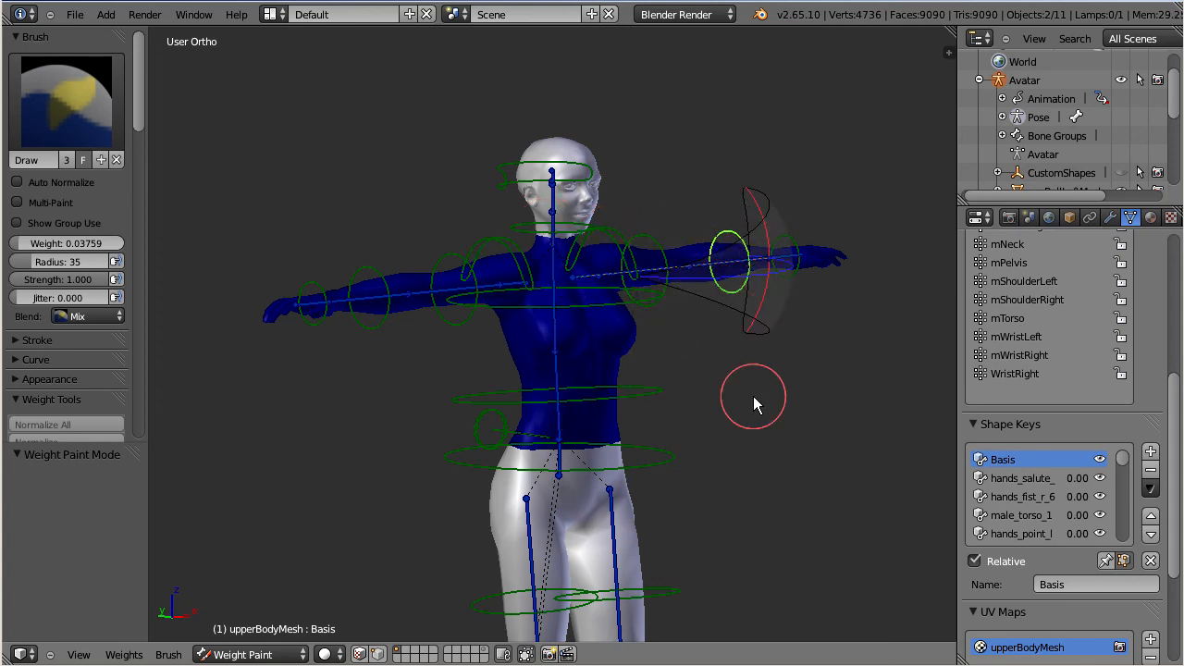
Step: Examine the weights of the right forearm, upper arm, chest and torso bones, and bring the full vertex group list into view
{"action": "middle_click_drag", "start_coordinate": [338, 312], "coordinate": [267, 302]}
{"action": "right_click", "coordinate": [263, 304], "text": "ctrl"}
{"action": "right_click", "coordinate": [264, 304], "text": "ctrl"}
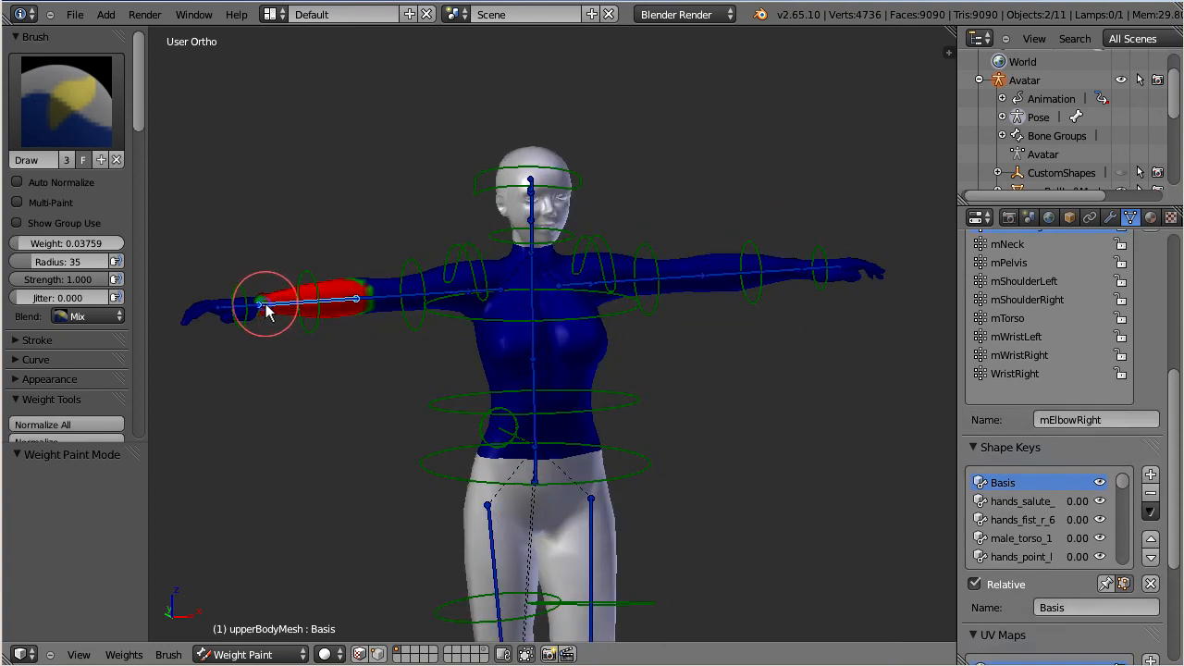
{"action": "right_click", "coordinate": [379, 294], "text": "ctrl"}
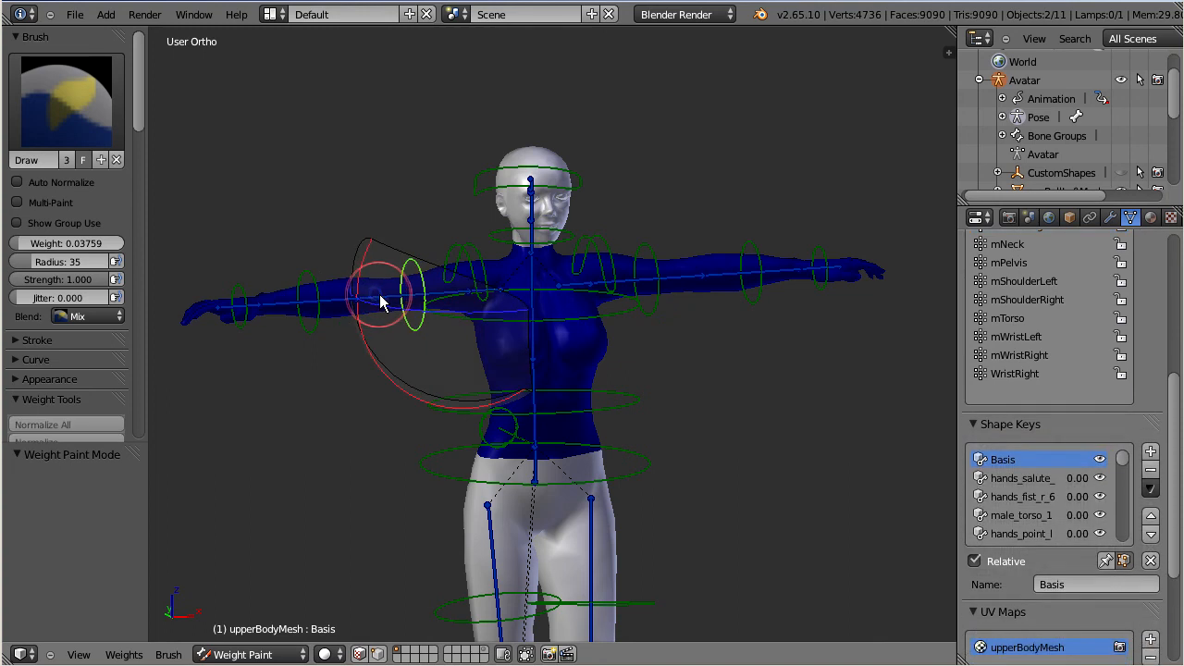
{"action": "right_click", "coordinate": [533, 269], "text": "ctrl"}
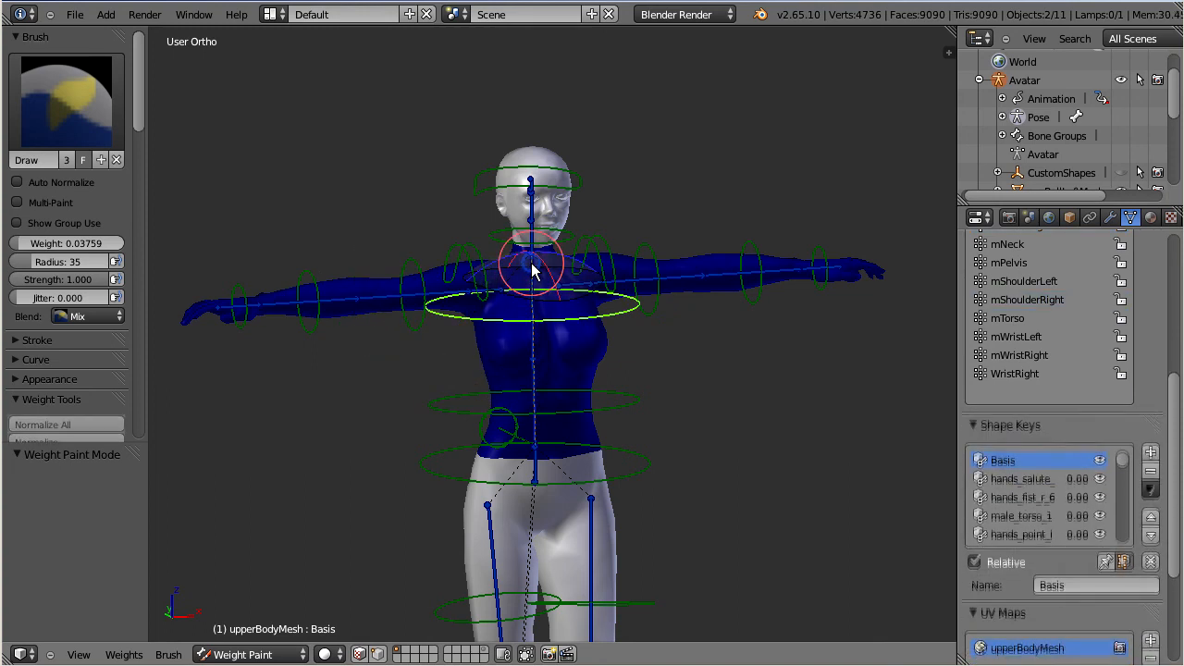
{"action": "right_click", "coordinate": [533, 423], "text": "ctrl"}
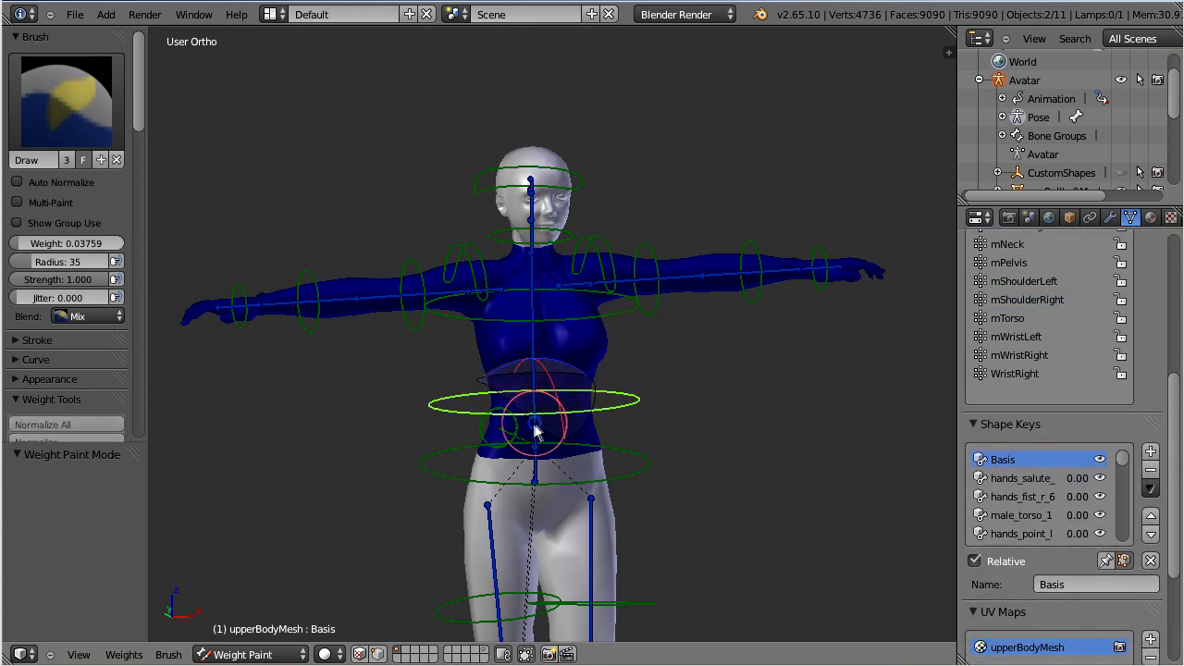
{"action": "middle_click_drag", "start_coordinate": [726, 455], "coordinate": [714, 374]}
{"action": "left_click_drag", "start_coordinate": [1177, 446], "coordinate": [1180, 370]}
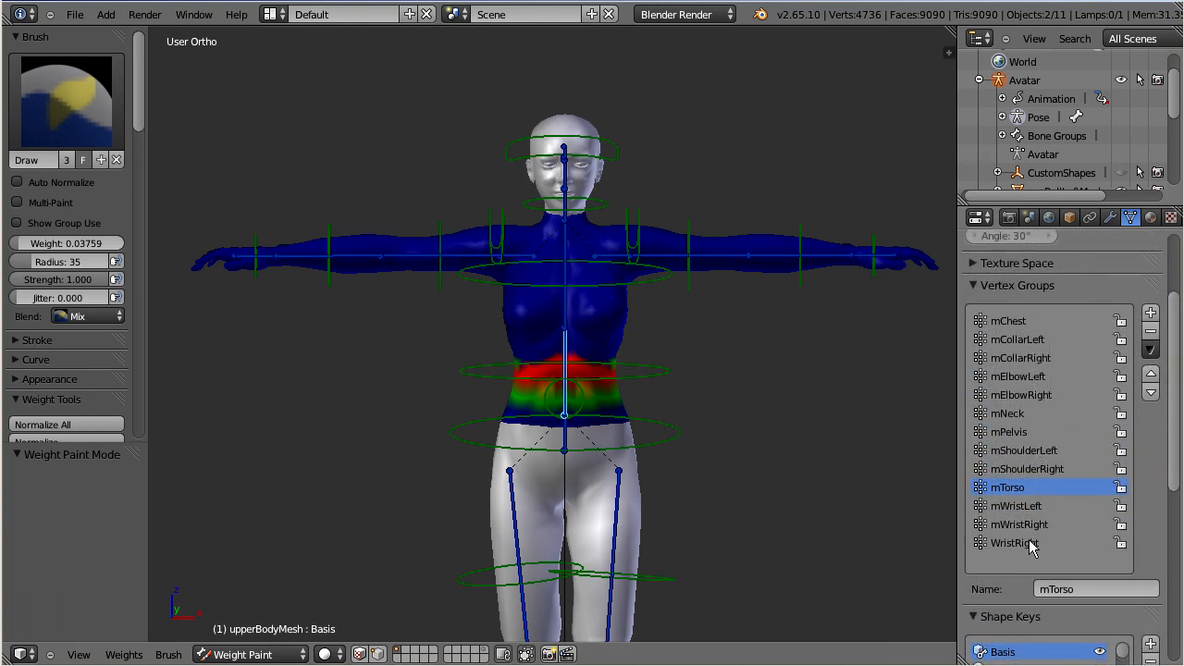
Step: Pose the right arm by moving the WristRight control bone about 0.50 in X, -0.06 in Y and -0.34 in Z
{"action": "right_click", "coordinate": [255, 257]}
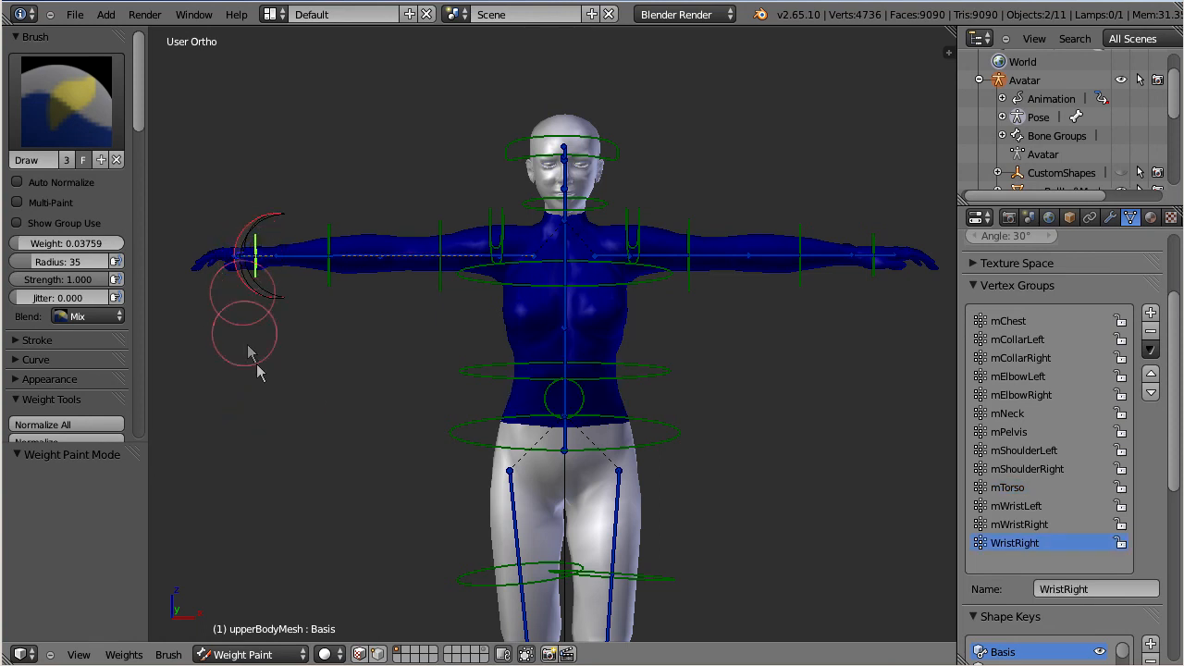
{"action": "key", "text": "g"}
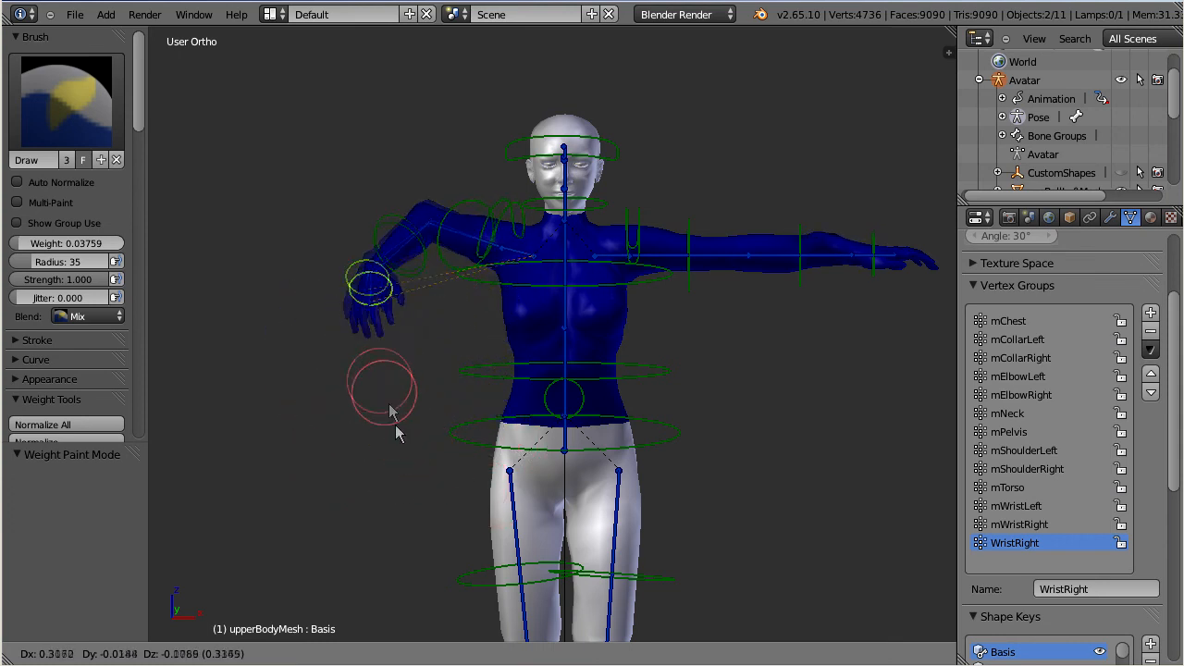
{"action": "left_click", "coordinate": [464, 493]}
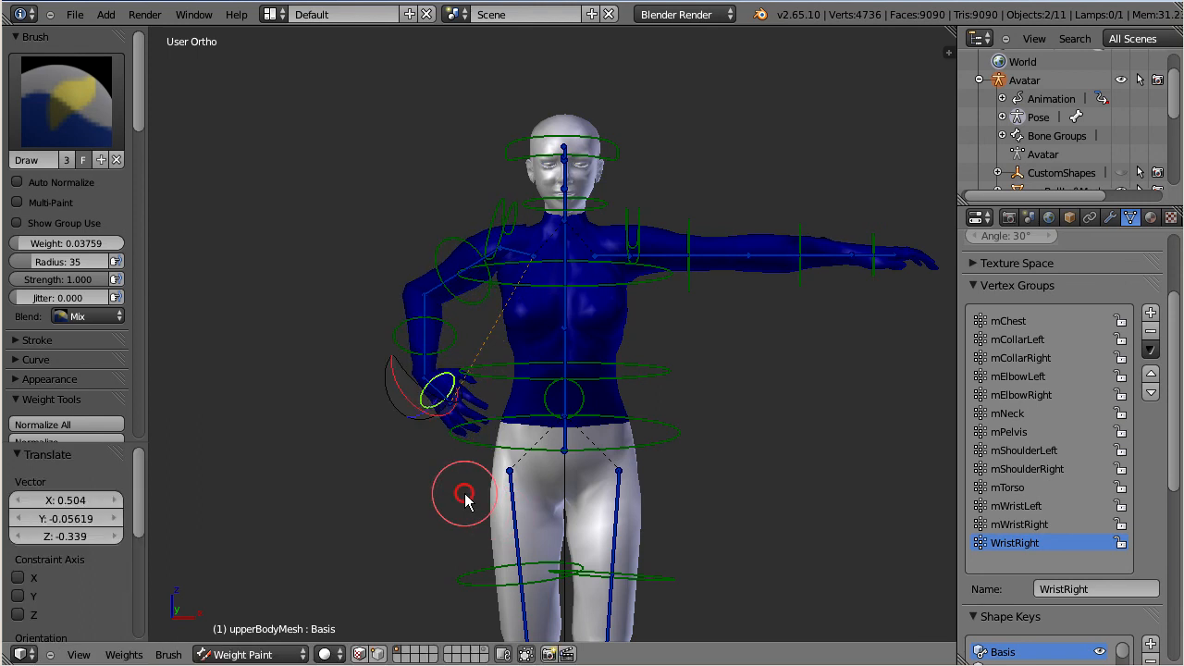
Step: Turn on Show Group Use for the weight painting display and view the bent right arm at an angle
{"action": "middle_click_drag", "start_coordinate": [577, 370], "coordinate": [455, 374]}
{"action": "middle_click_drag", "start_coordinate": [593, 454], "coordinate": [607, 453]}
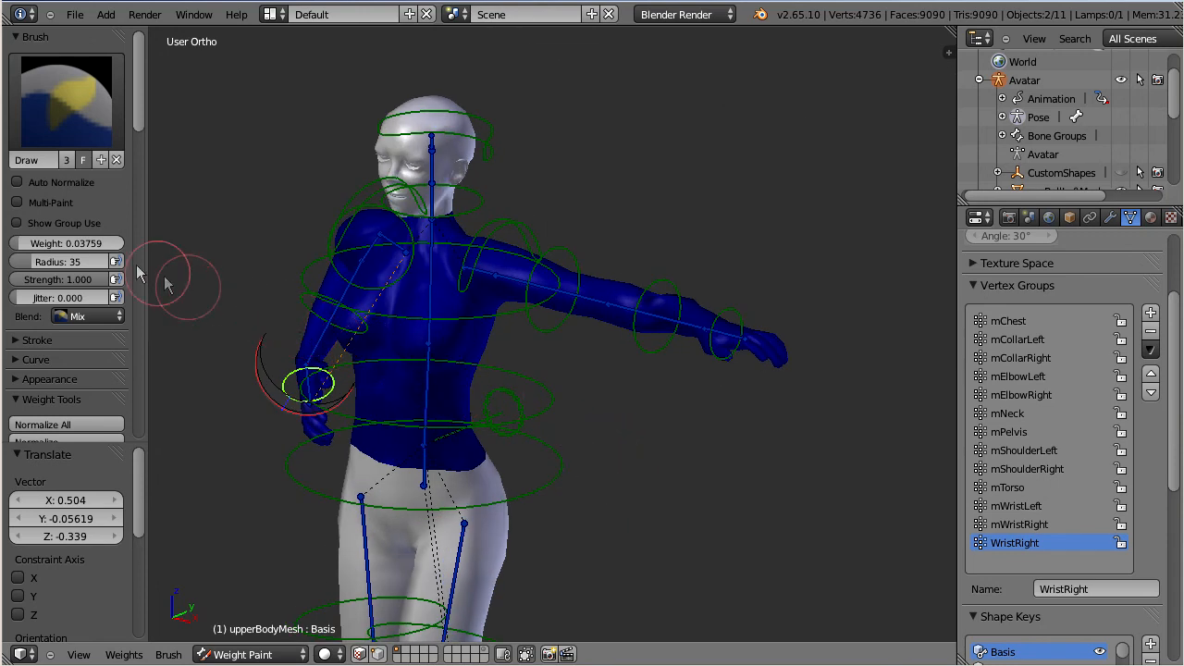
{"action": "left_click", "coordinate": [17, 223]}
{"action": "mouse_move", "coordinate": [639, 511]}
{"action": "middle_mouse_down"}
{"action": "mouse_move", "coordinate": [666, 510]}
{"action": "mouse_move", "coordinate": [653, 506]}
{"action": "middle_mouse_up"}
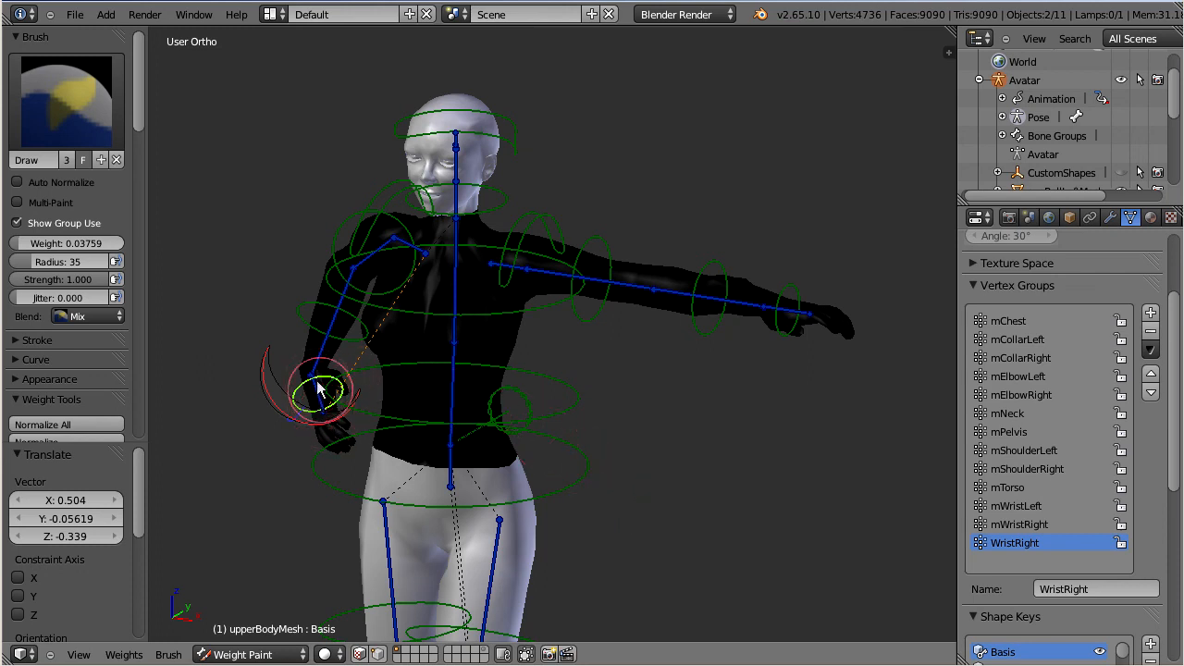
Step: Compare the group weights of the mElbowRight, mShoulderRight, WristRight and mWristRight bones, and inspect mWristRight's influence on the left forearm
{"action": "right_click", "coordinate": [325, 351]}
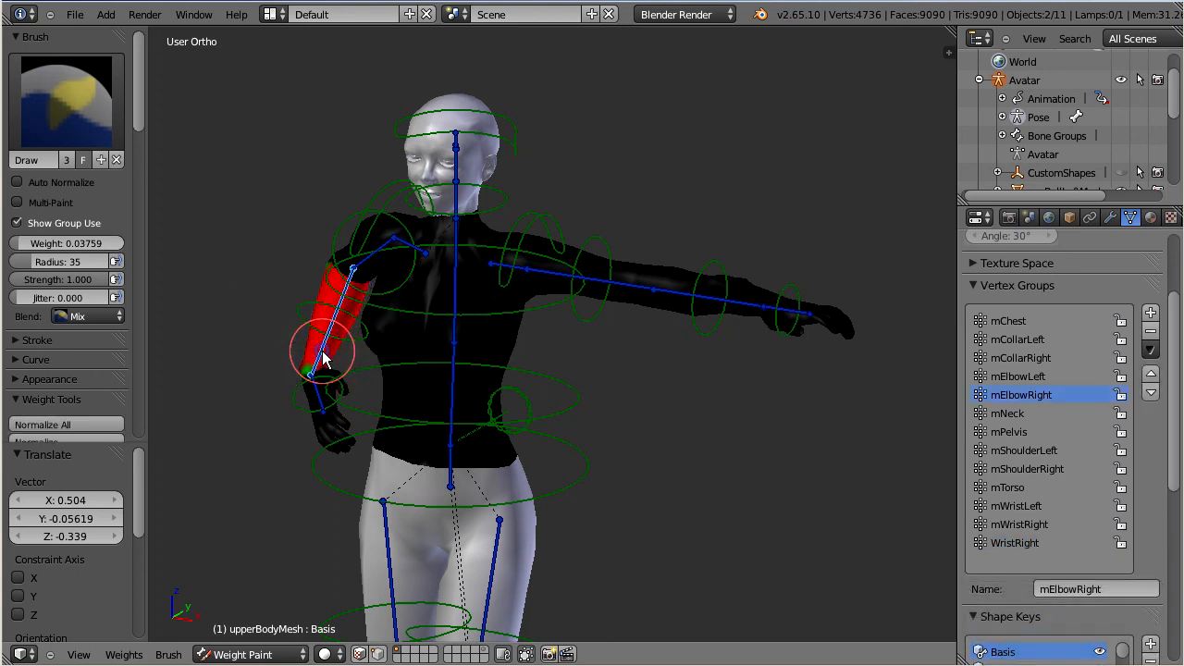
{"action": "right_click", "coordinate": [362, 265]}
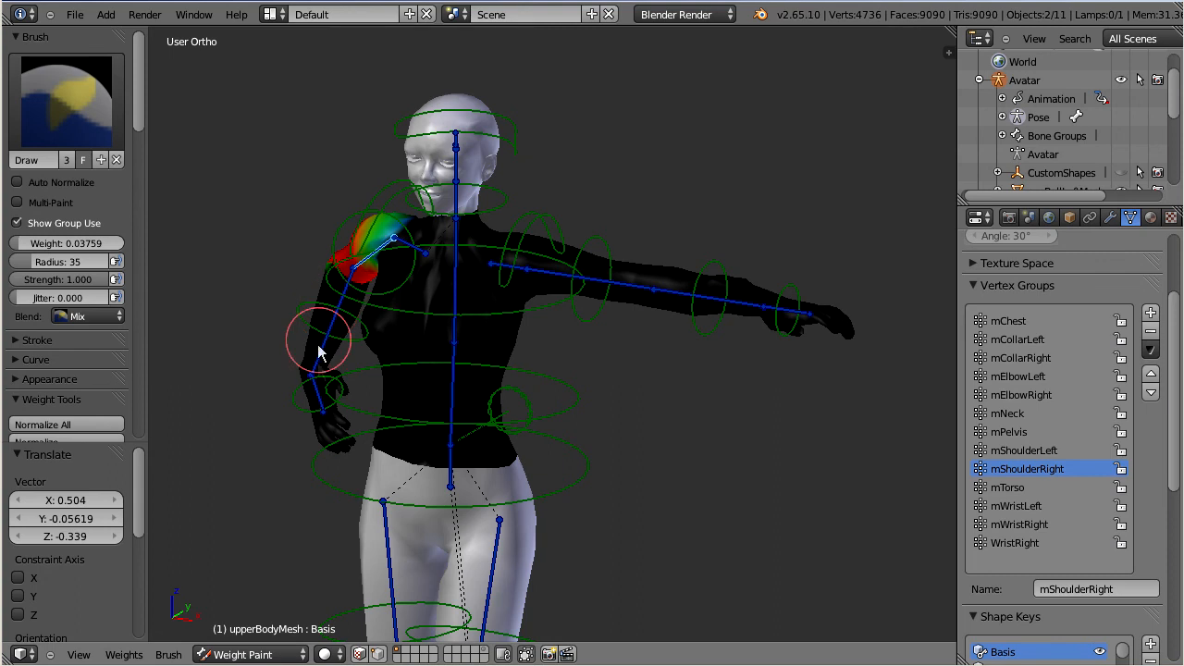
{"action": "right_click", "coordinate": [323, 407]}
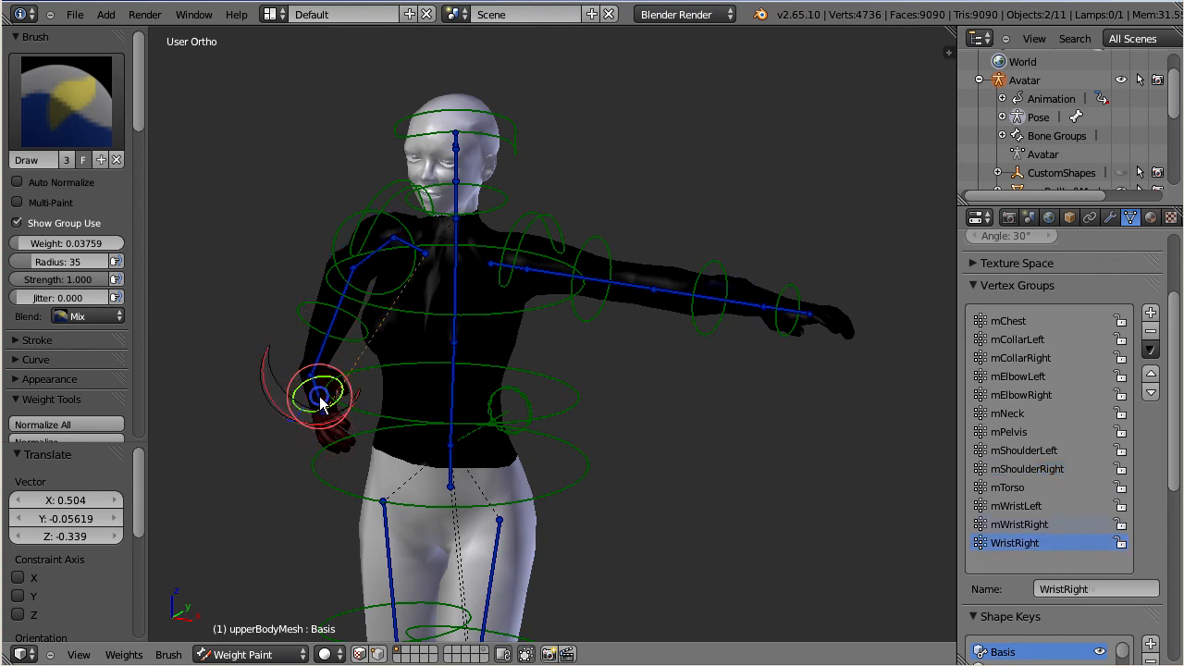
{"action": "right_click", "coordinate": [320, 403]}
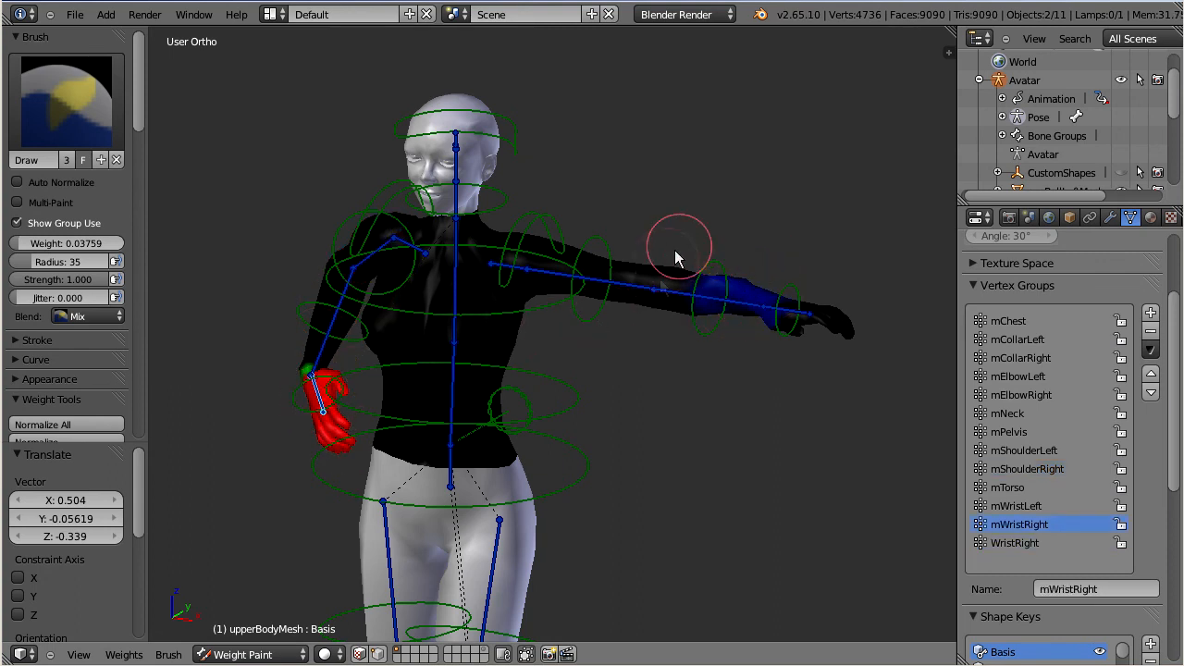
{"action": "scroll", "coordinate": [746, 395], "scroll_direction": "up", "scroll_amount": 2}
{"action": "mouse_move", "coordinate": [744, 392]}
{"action": "middle_mouse_down"}
{"action": "mouse_move", "coordinate": [700, 410]}
{"action": "mouse_move", "coordinate": [692, 393]}
{"action": "middle_mouse_up"}
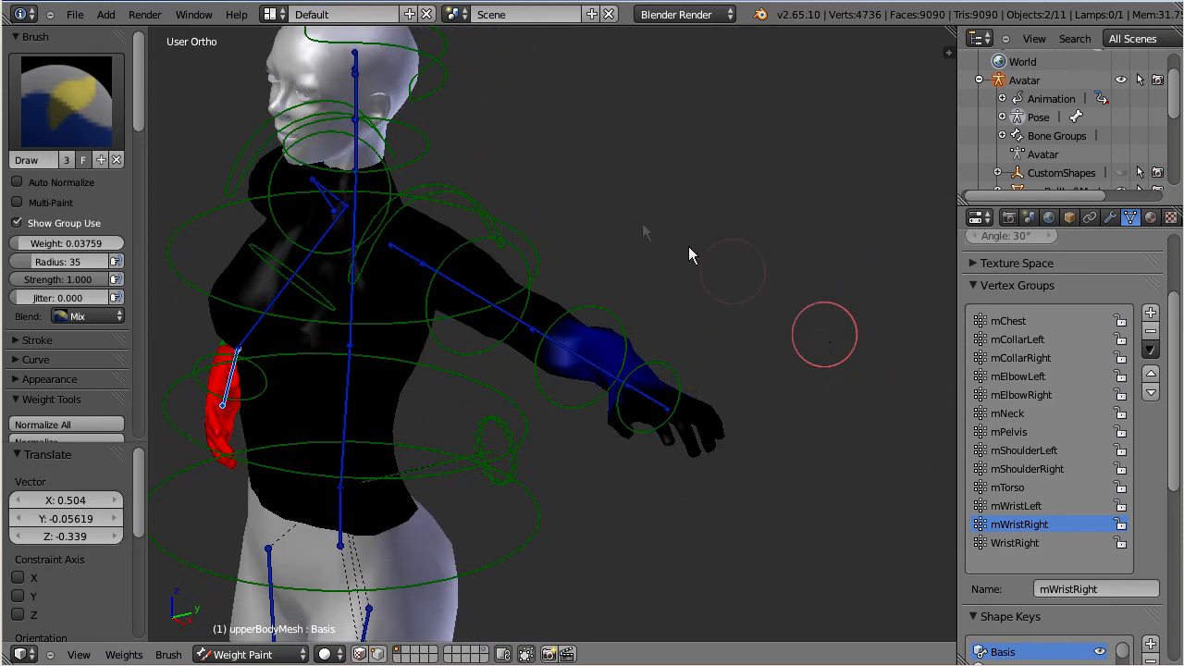
Step: Turn off Show Group Use and display the weights of the mElbowRight and mCollarRight bones
{"action": "left_click", "coordinate": [17, 223]}
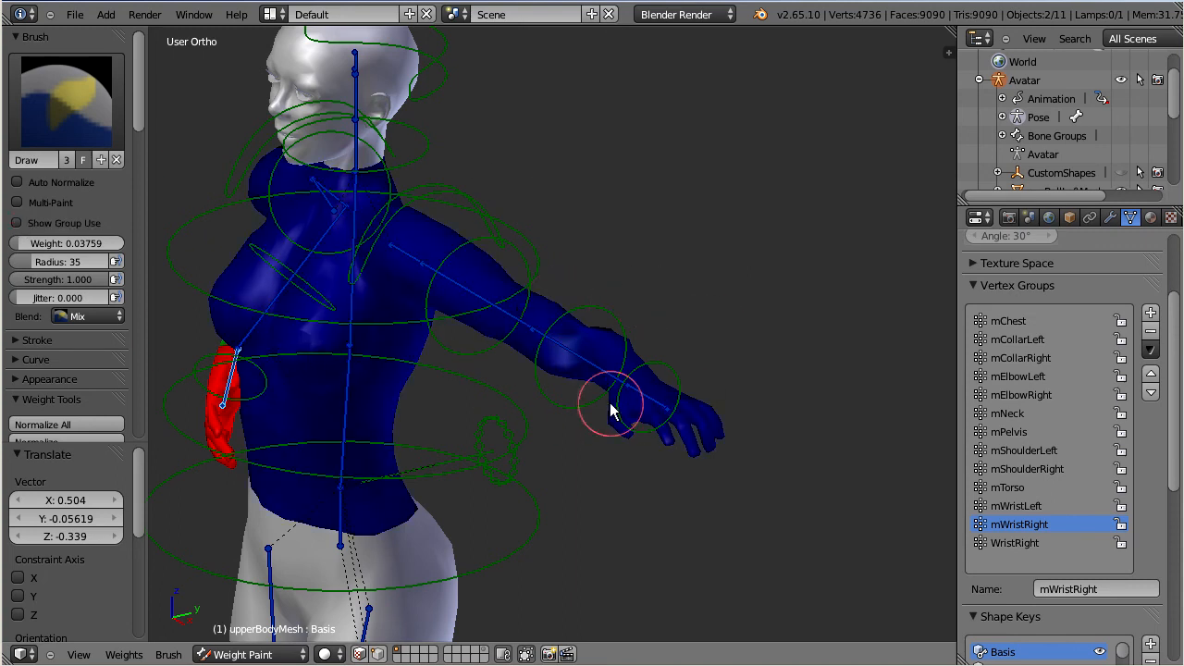
{"action": "middle_click_drag", "start_coordinate": [230, 396], "coordinate": [322, 392]}
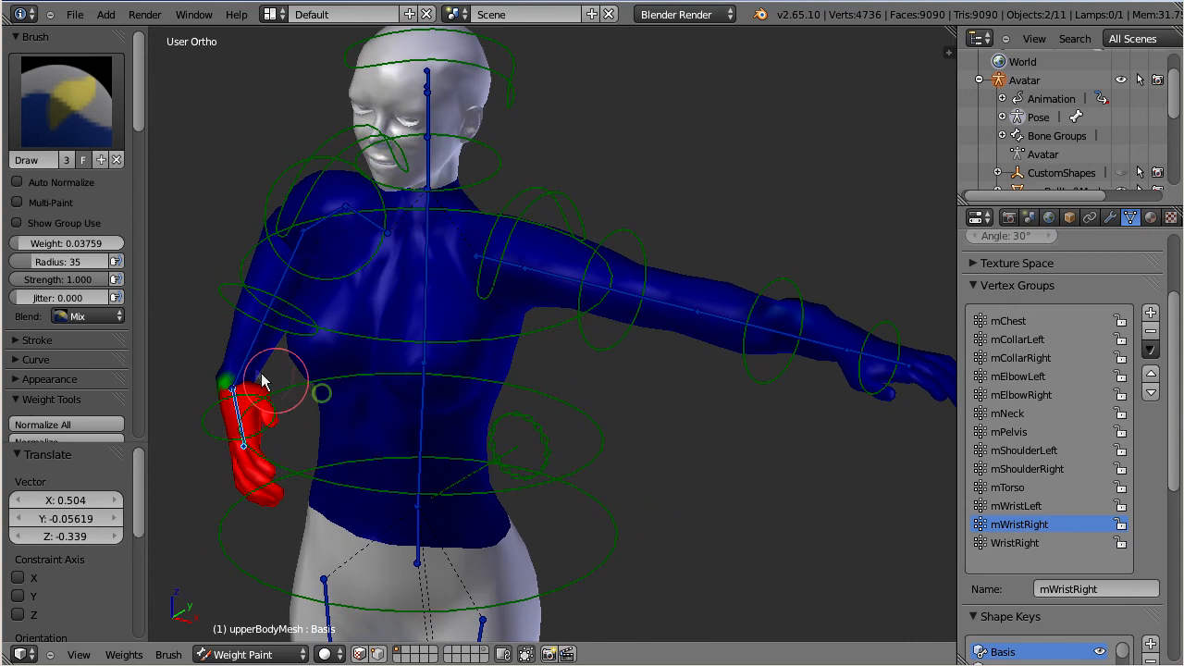
{"action": "right_click", "coordinate": [255, 356], "text": "ctrl"}
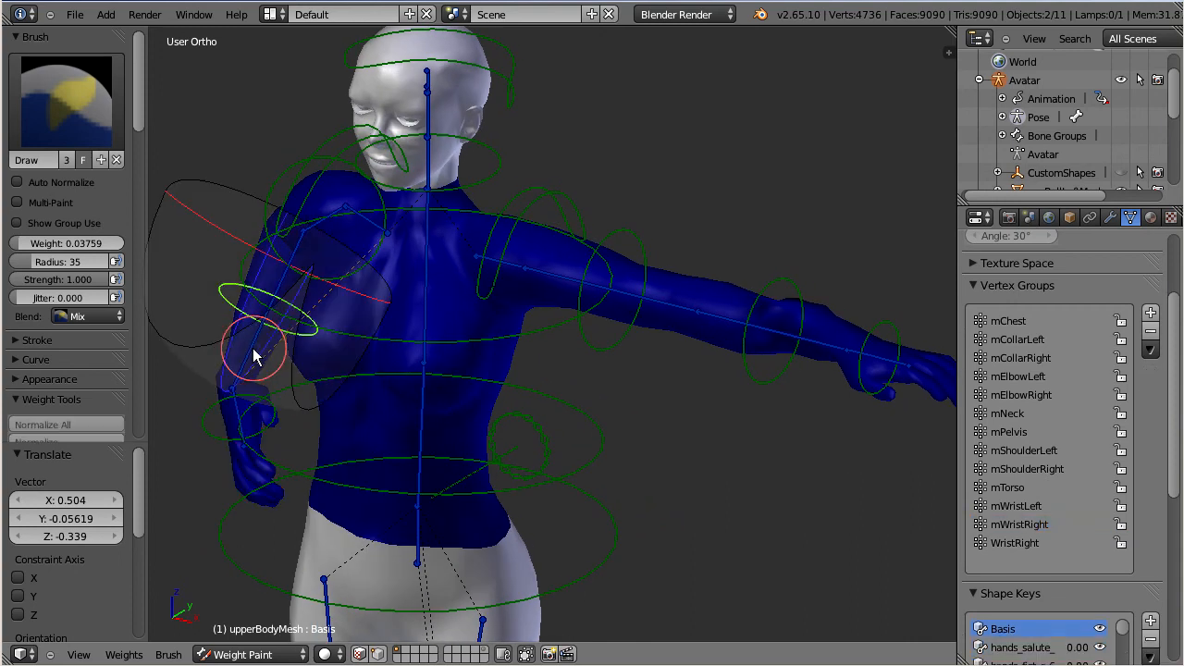
{"action": "right_click", "coordinate": [255, 356], "text": "ctrl"}
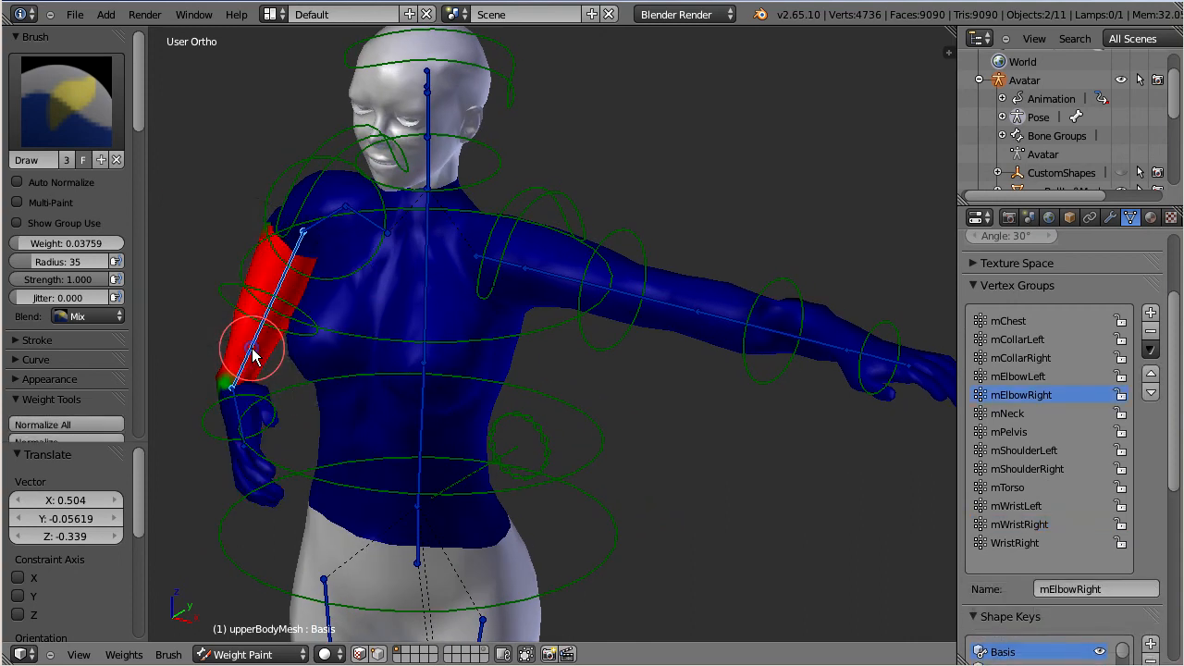
{"action": "right_click", "coordinate": [373, 229], "text": "ctrl"}
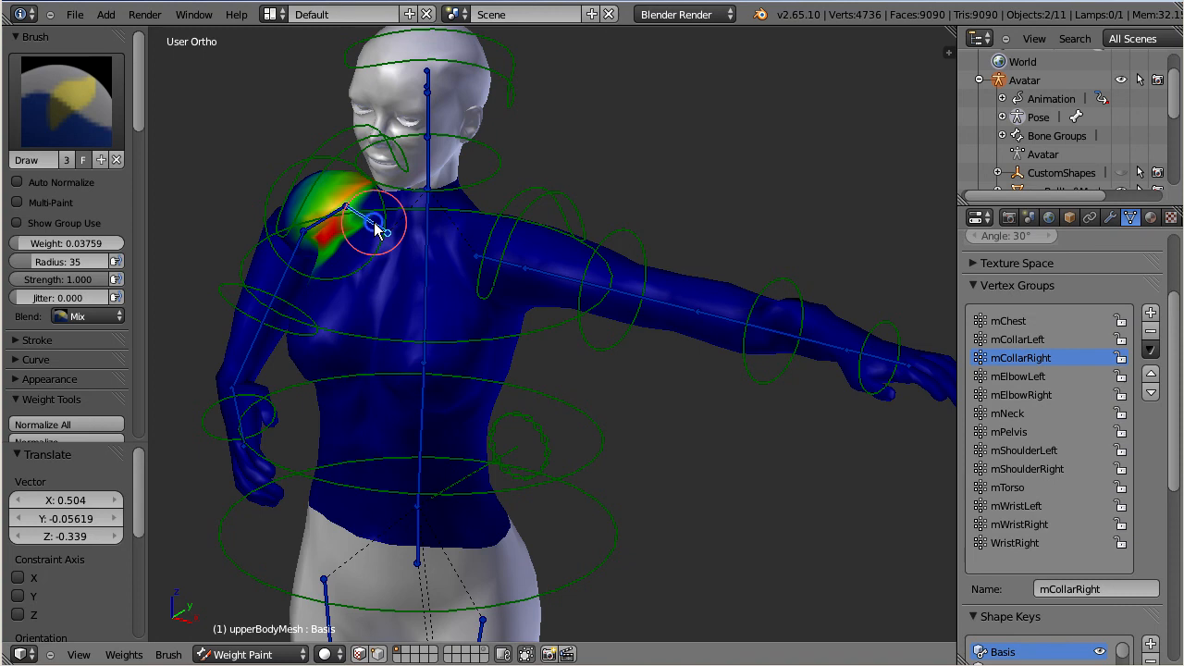
Step: Select the mWristRight bone and turn on Show Group Use to reveal every vertex assigned to its group
{"action": "right_click", "coordinate": [237, 410], "text": "ctrl"}
{"action": "right_click", "coordinate": [238, 409], "text": "ctrl"}
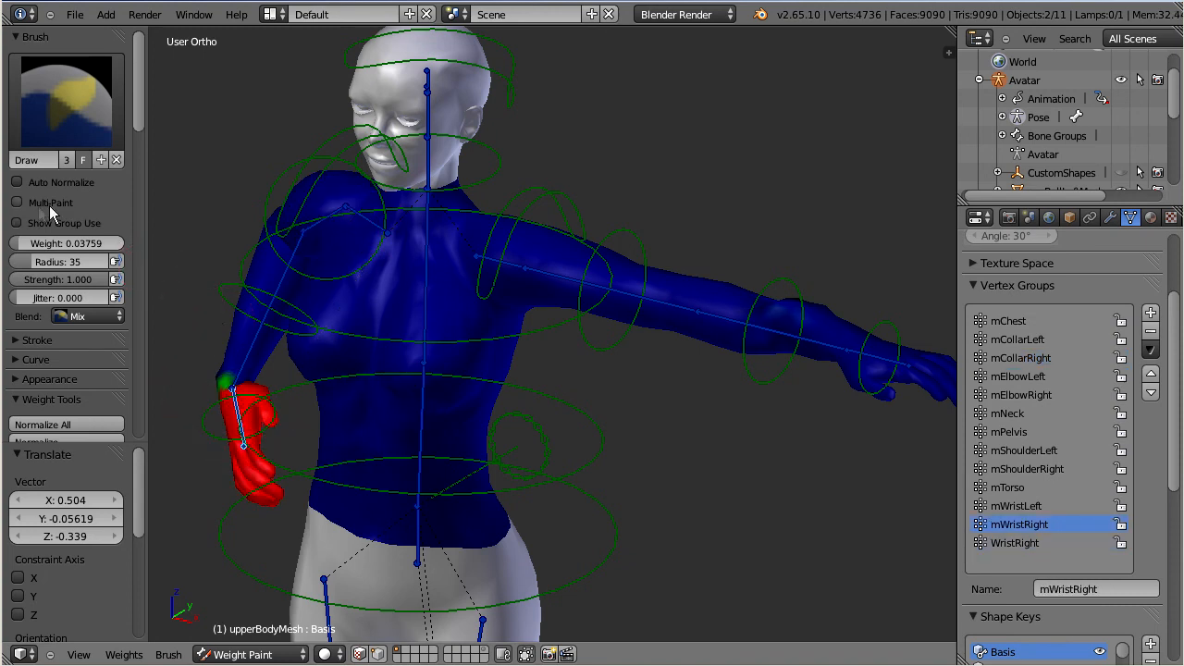
{"action": "left_click", "coordinate": [17, 222]}
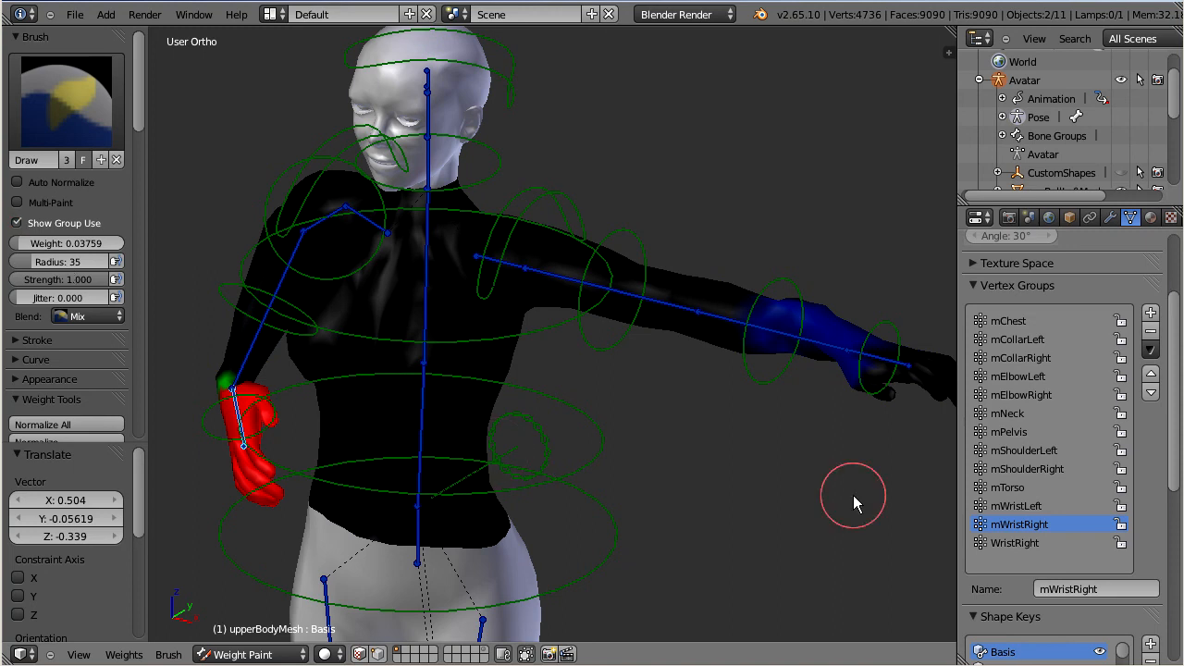
Step: Clean the mWristRight vertex group with a limit of 0.05045, and lower the limit to 0.001
{"action": "middle_click_drag", "start_coordinate": [852, 494], "coordinate": [830, 478]}
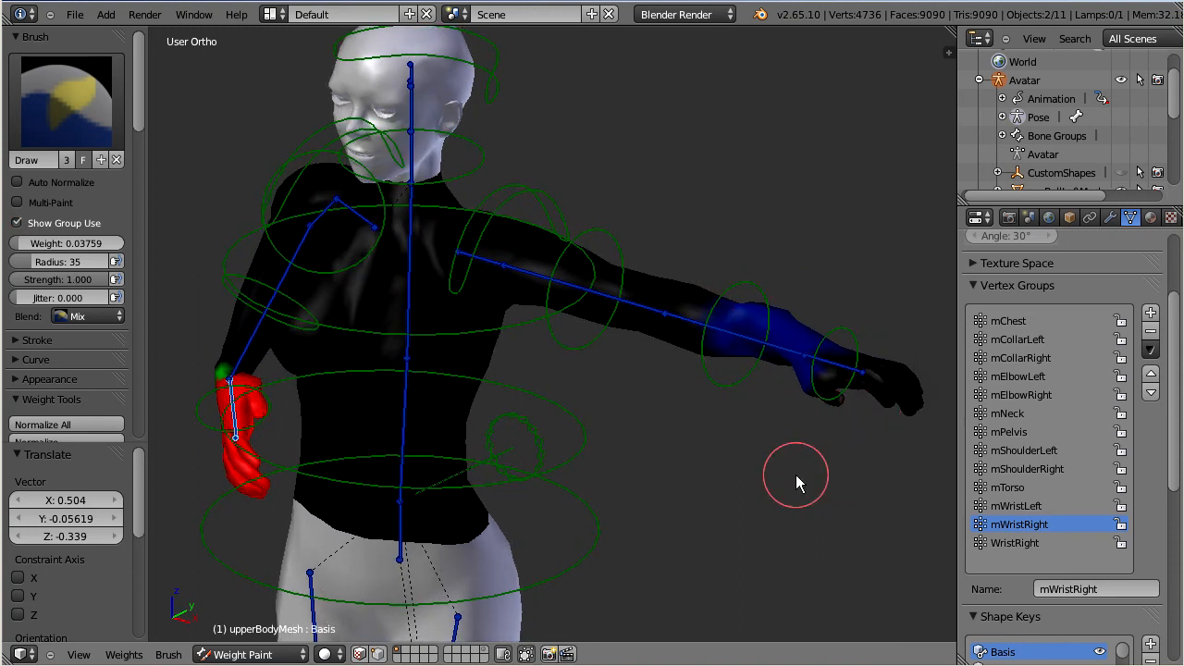
{"action": "left_click", "coordinate": [124, 654]}
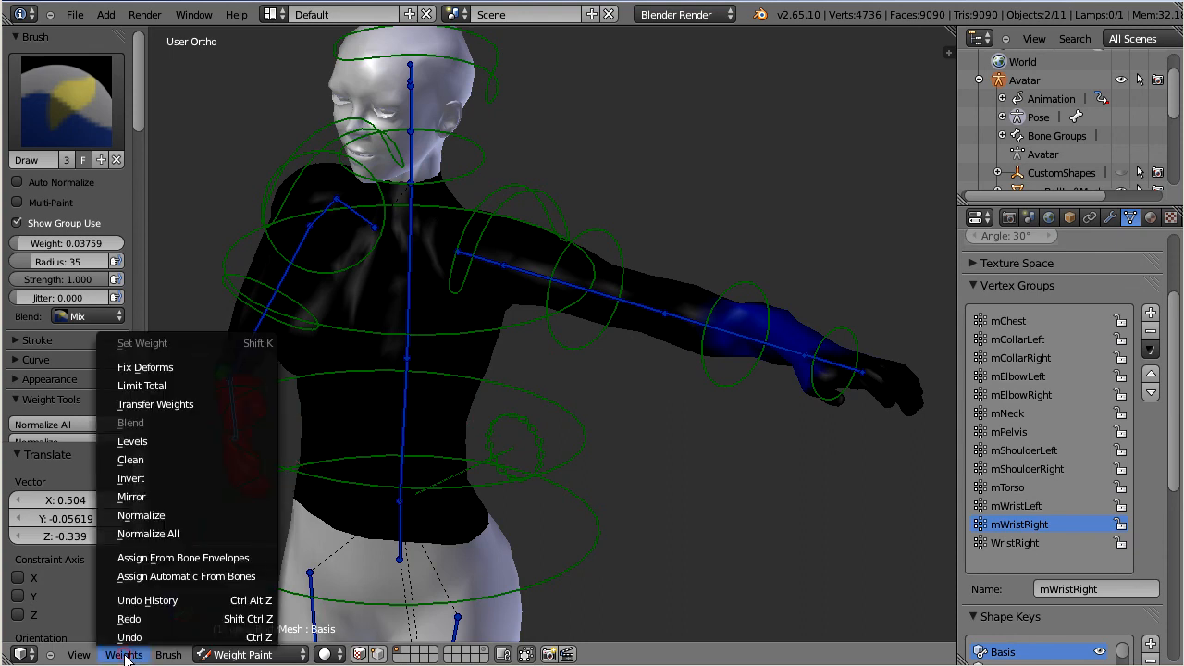
{"action": "left_click", "coordinate": [183, 460]}
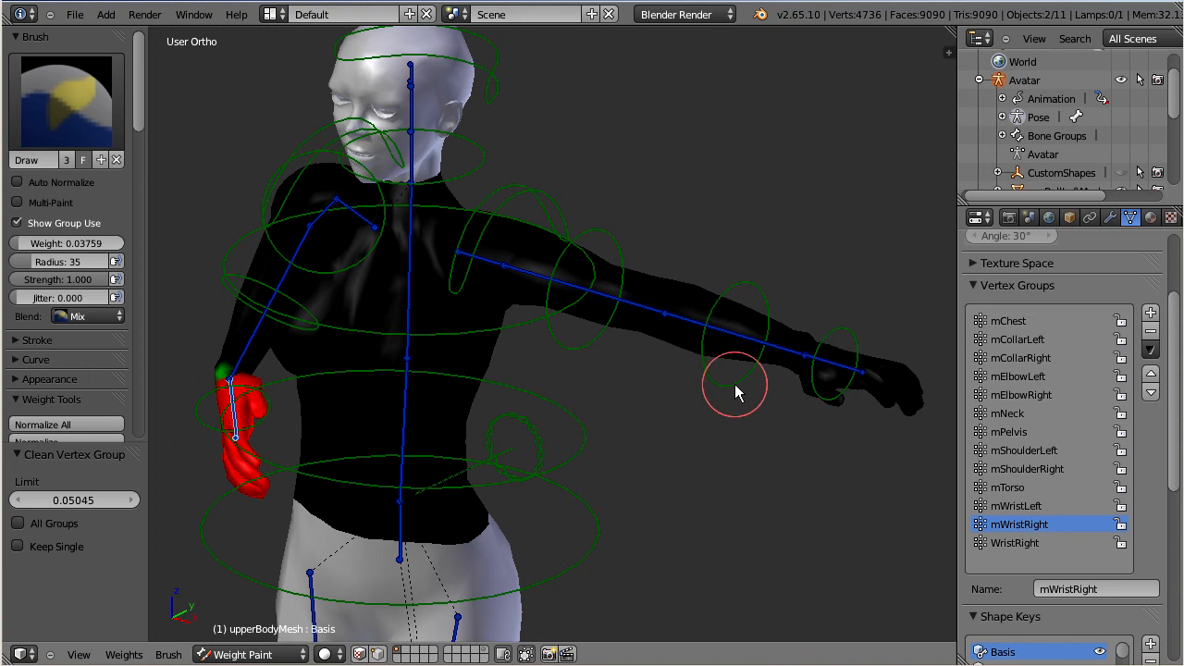
{"action": "scroll", "coordinate": [709, 404], "scroll_direction": "down", "scroll_amount": 1}
{"action": "middle_click_drag", "start_coordinate": [709, 404], "coordinate": [734, 393]}
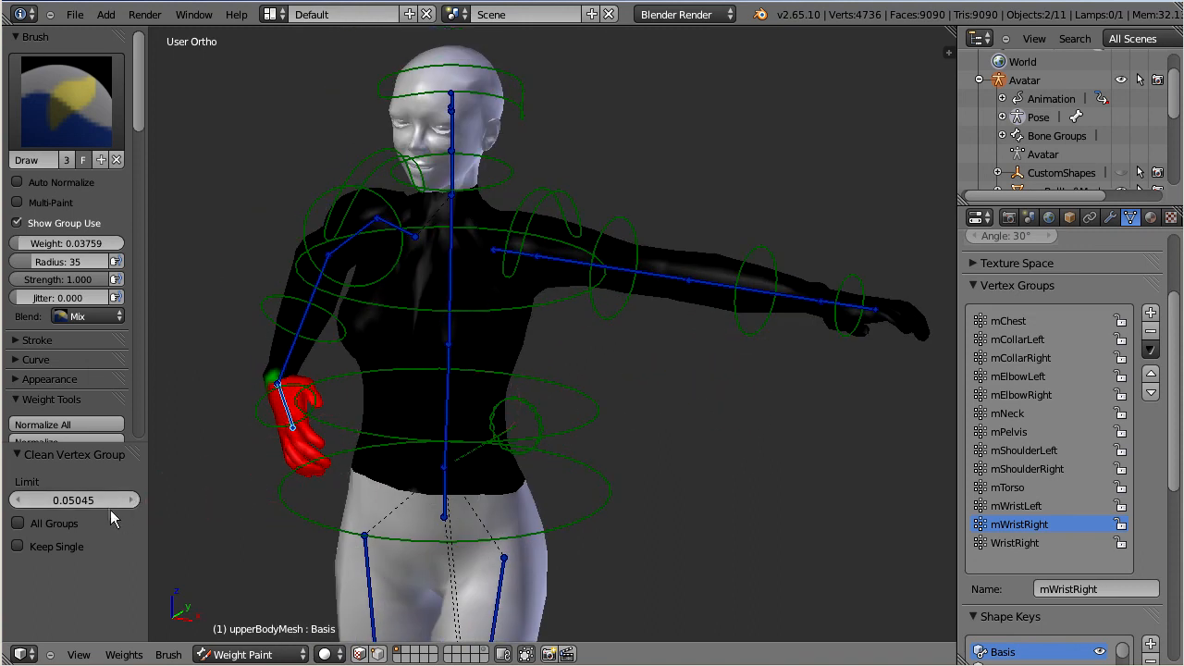
{"action": "mouse_move", "coordinate": [73, 500]}
{"action": "left_mouse_down"}
{"action": "mouse_move", "coordinate": [45, 499]}
{"action": "mouse_move", "coordinate": [65, 498]}
{"action": "left_mouse_up"}
{"action": "left_click_drag", "start_coordinate": [109, 501], "coordinate": [99, 503]}
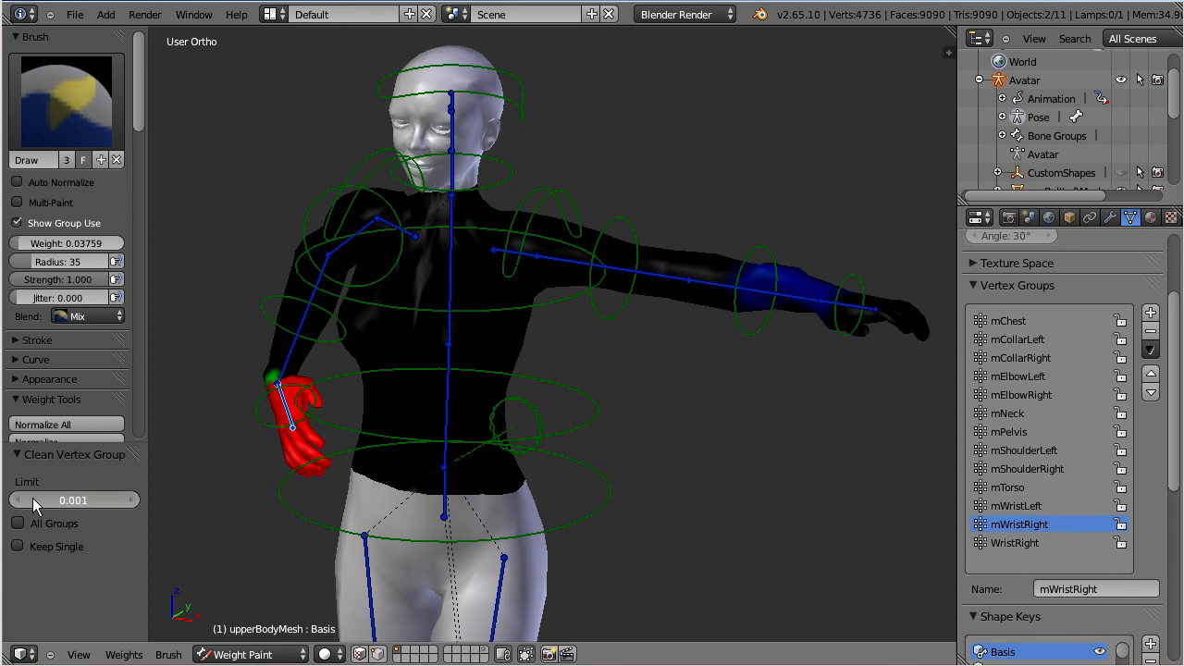
Step: Turn on vertex selection masking and box-select the left forearm and hand vertices of the upper body mesh
{"action": "left_click", "coordinate": [377, 654]}
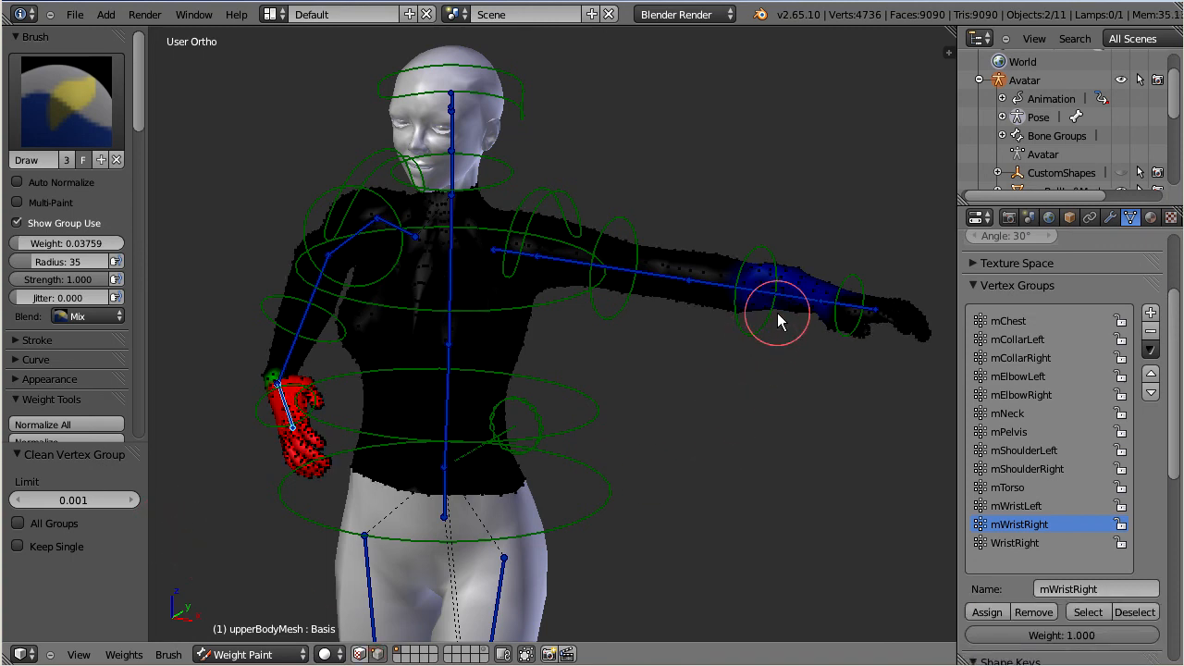
{"action": "key", "text": "b"}
{"action": "left_click_drag", "start_coordinate": [711, 225], "coordinate": [872, 345]}
{"action": "middle_click_drag", "start_coordinate": [818, 361], "coordinate": [576, 289]}
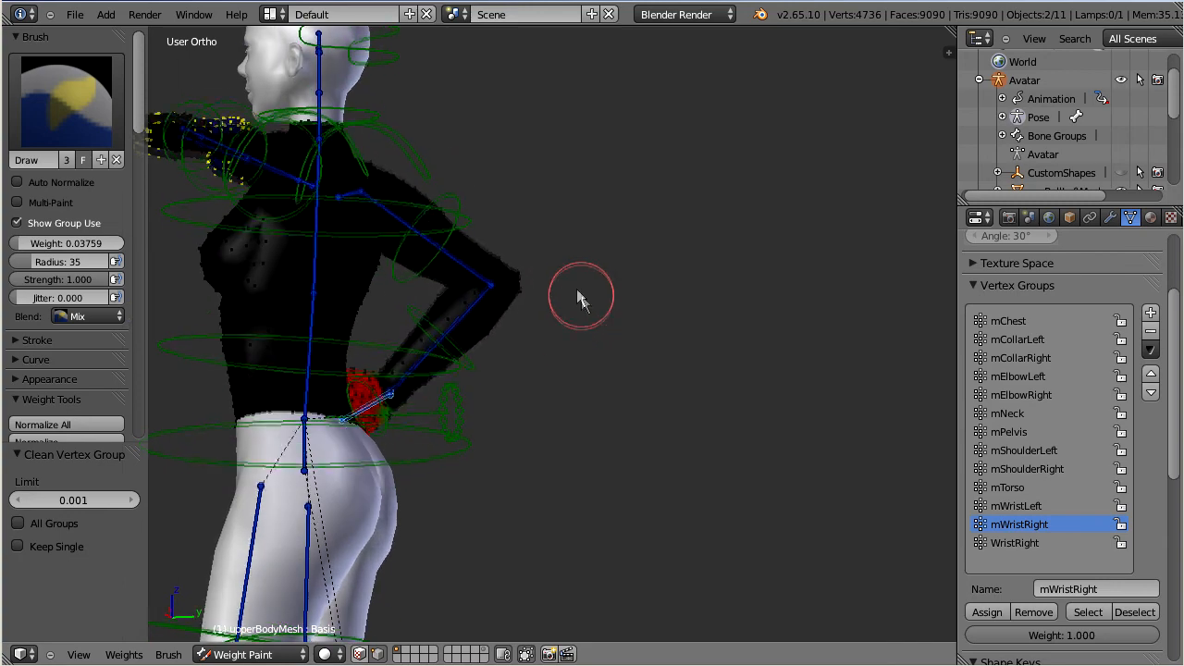
{"action": "scroll", "coordinate": [462, 180], "scroll_direction": "down", "scroll_amount": 2}
{"action": "middle_click_drag", "start_coordinate": [412, 231], "coordinate": [555, 291]}
{"action": "key", "text": "b"}
{"action": "left_click_drag", "start_coordinate": [268, 216], "coordinate": [418, 322]}
{"action": "middle_click_drag", "start_coordinate": [468, 314], "coordinate": [733, 410]}
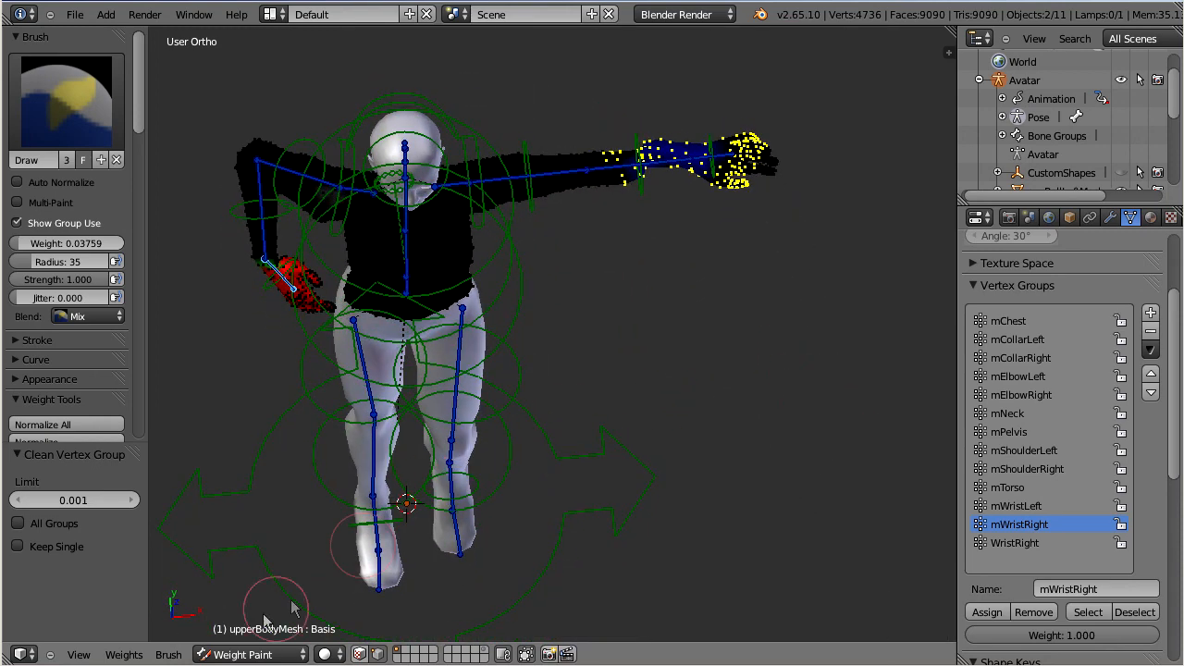
Step: Clean the selected left-arm vertices from the mWristRight group with a limit of 0.268, and turn off vertex selection masking
{"action": "left_click", "coordinate": [124, 654]}
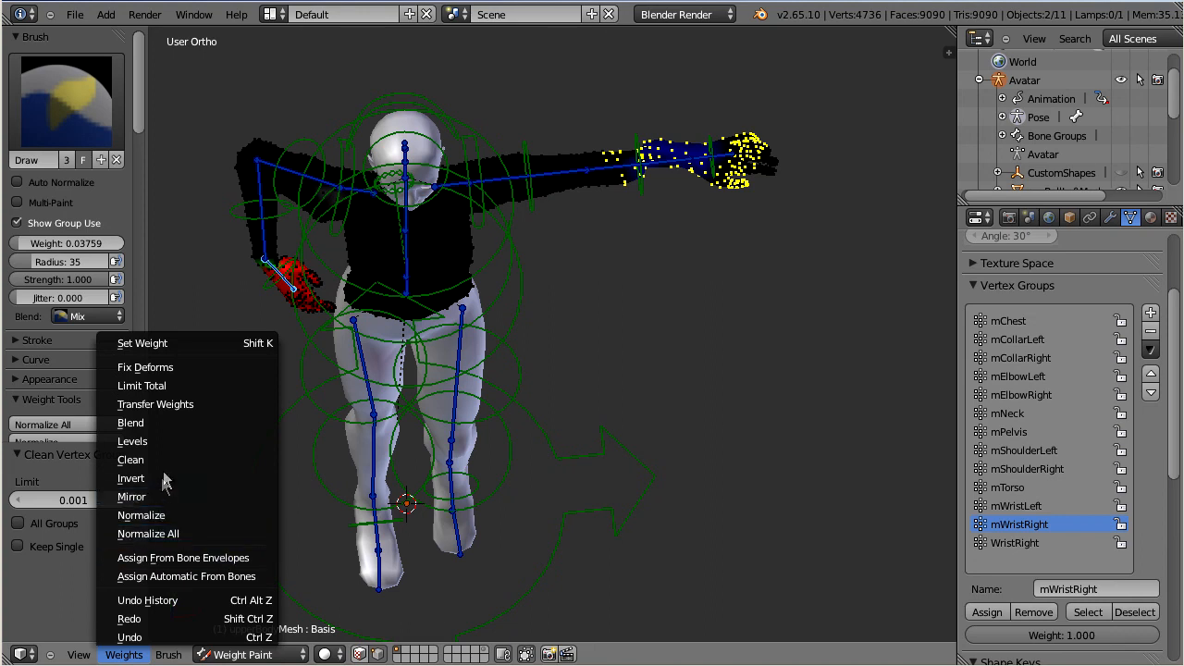
{"action": "left_click", "coordinate": [170, 459]}
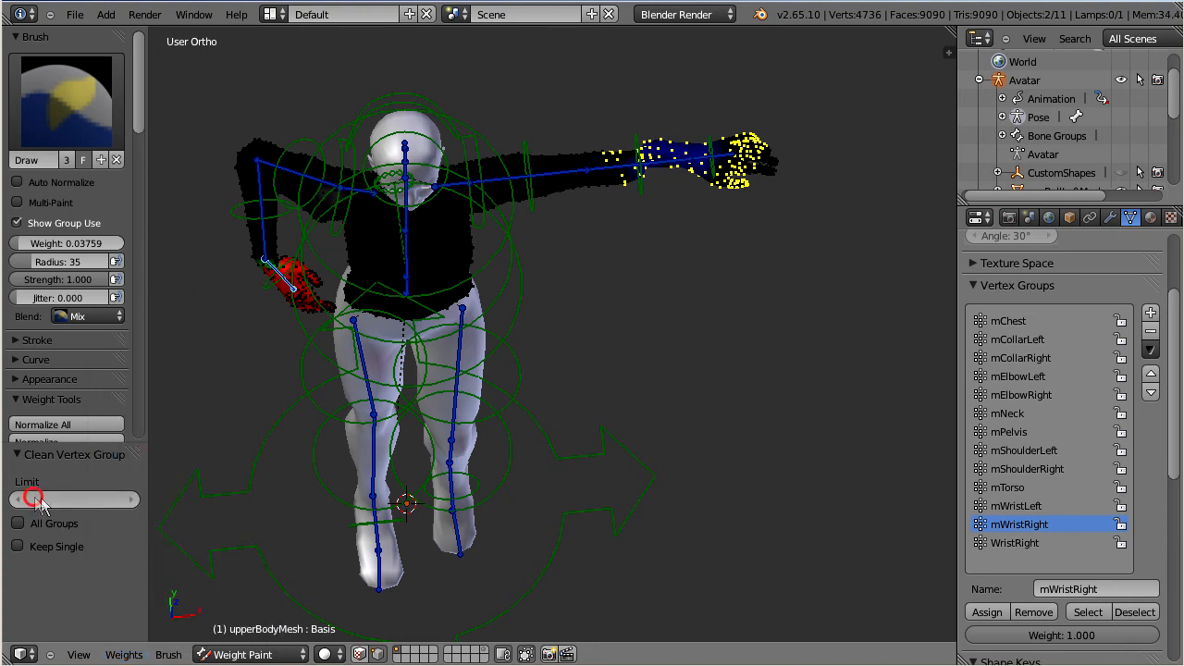
{"action": "left_click_drag", "start_coordinate": [37, 499], "coordinate": [131, 502]}
{"action": "middle_click_drag", "start_coordinate": [627, 336], "coordinate": [612, 214]}
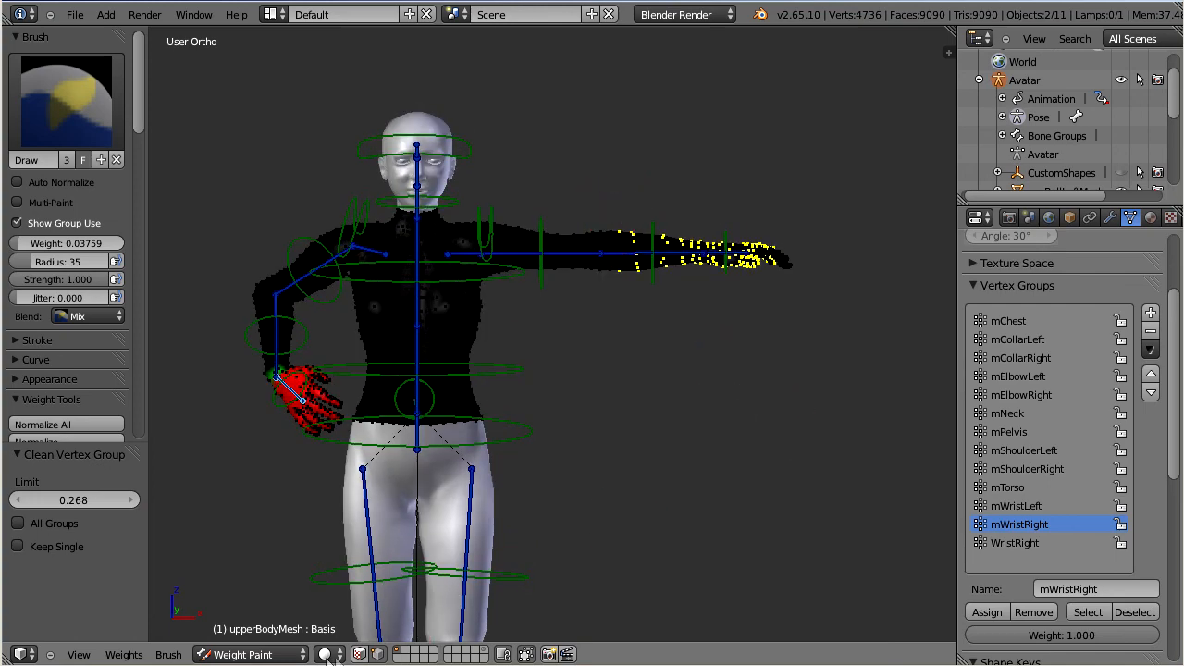
{"action": "left_click", "coordinate": [378, 654]}
{"action": "mouse_move", "coordinate": [618, 295]}
{"action": "middle_mouse_down"}
{"action": "mouse_move", "coordinate": [570, 329]}
{"action": "mouse_move", "coordinate": [499, 324]}
{"action": "mouse_move", "coordinate": [508, 370]}
{"action": "mouse_move", "coordinate": [623, 306]}
{"action": "middle_mouse_up"}
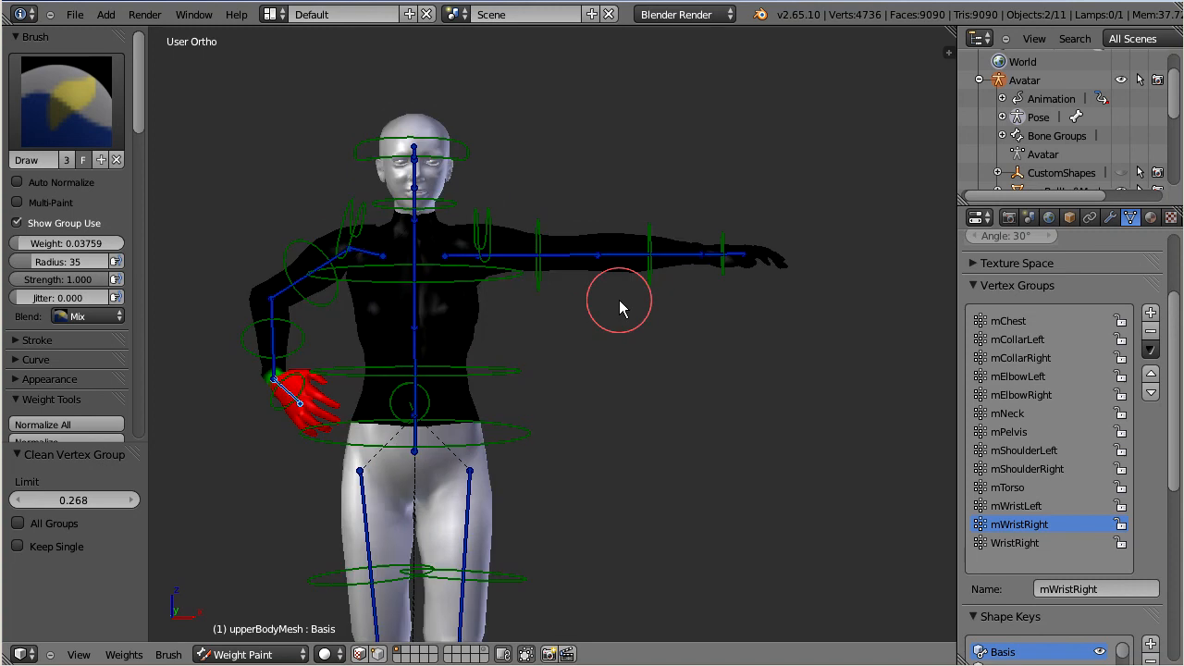
Step: Move the WristRight control by X -0.205, Y 0.00494, Z -0.04284 to swing the right hand away from the body
{"action": "right_click", "coordinate": [284, 378]}
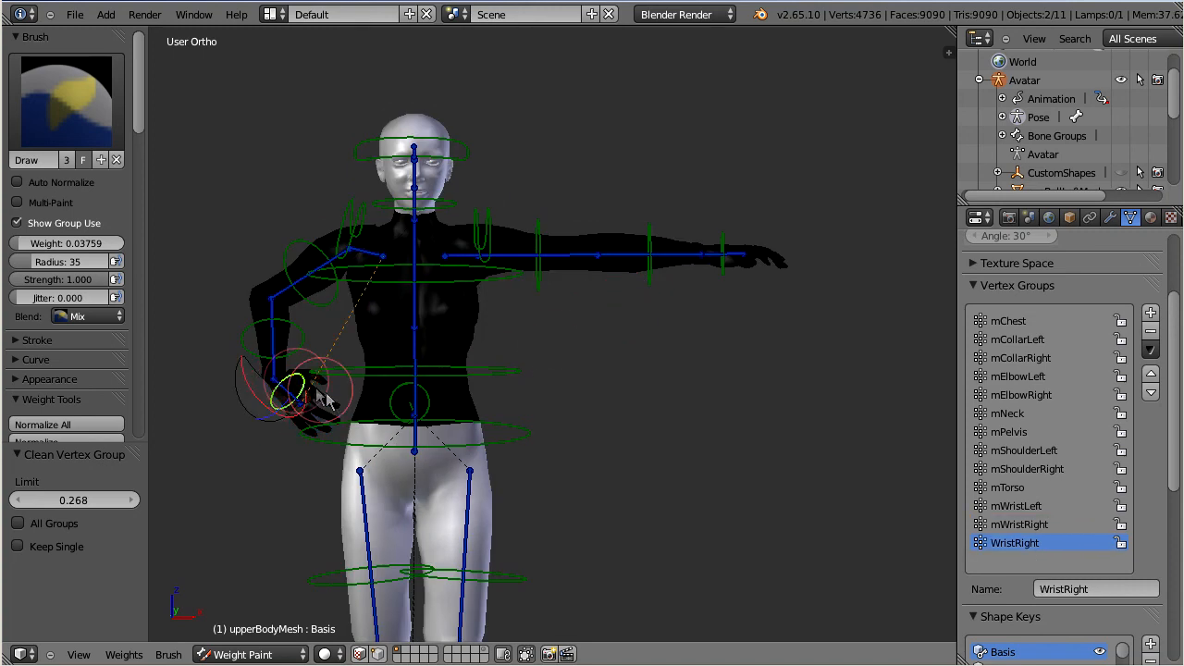
{"action": "key", "text": "g"}
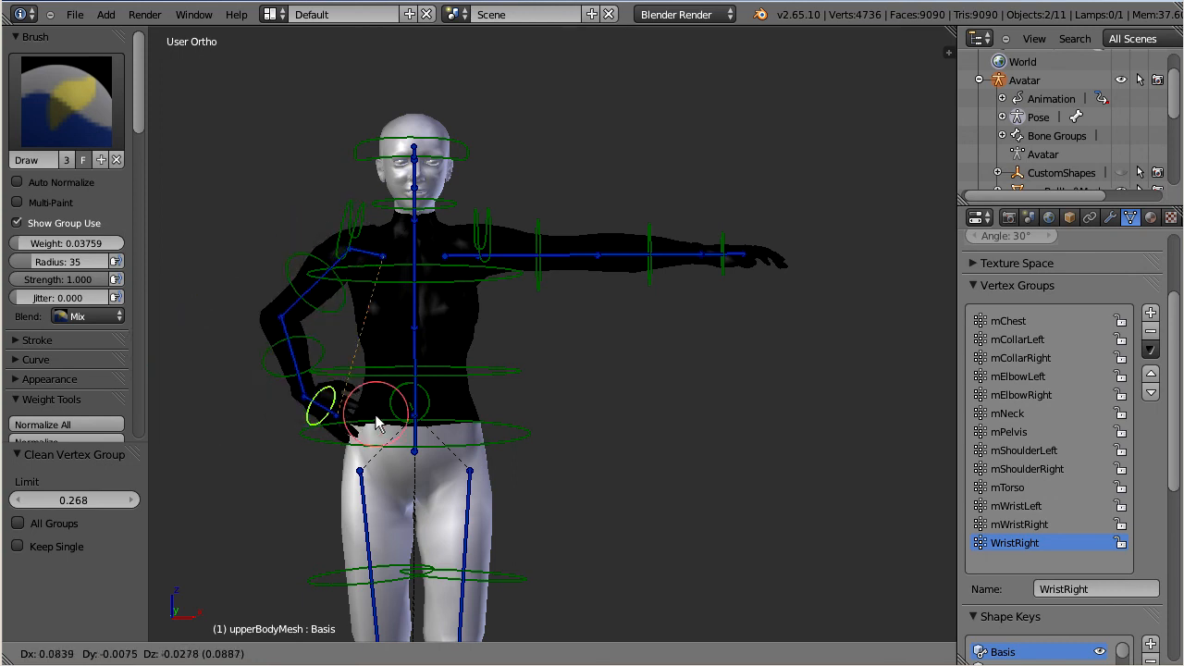
{"action": "left_click", "coordinate": [248, 413]}
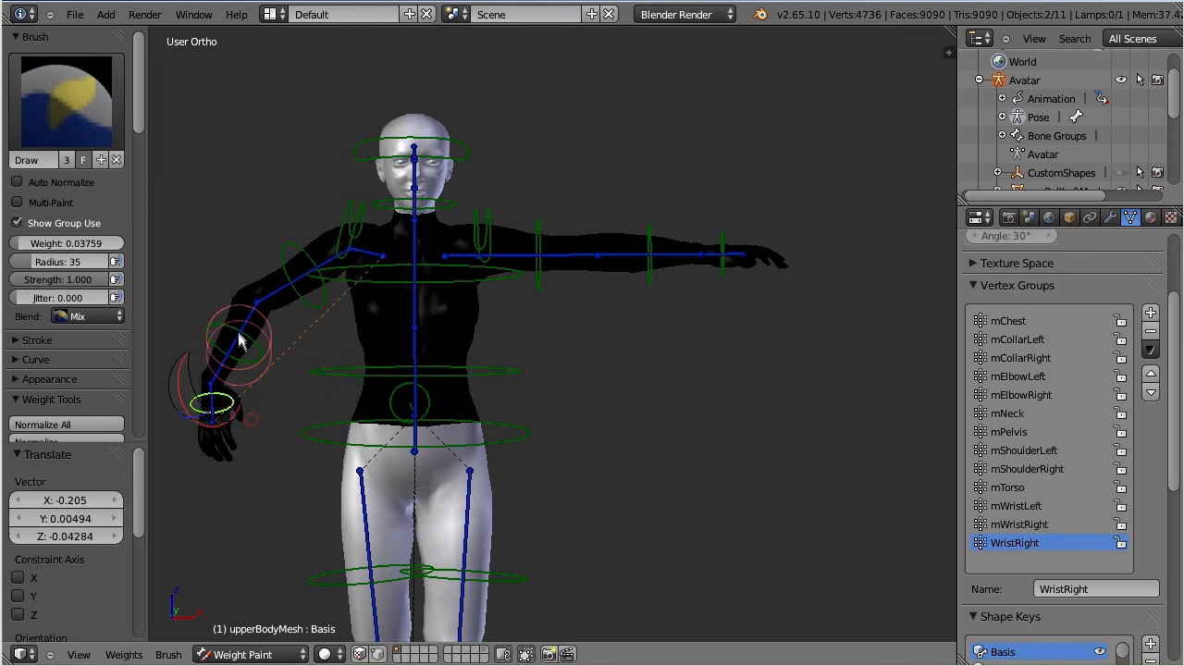
{"action": "key", "text": "ctrl+z"}
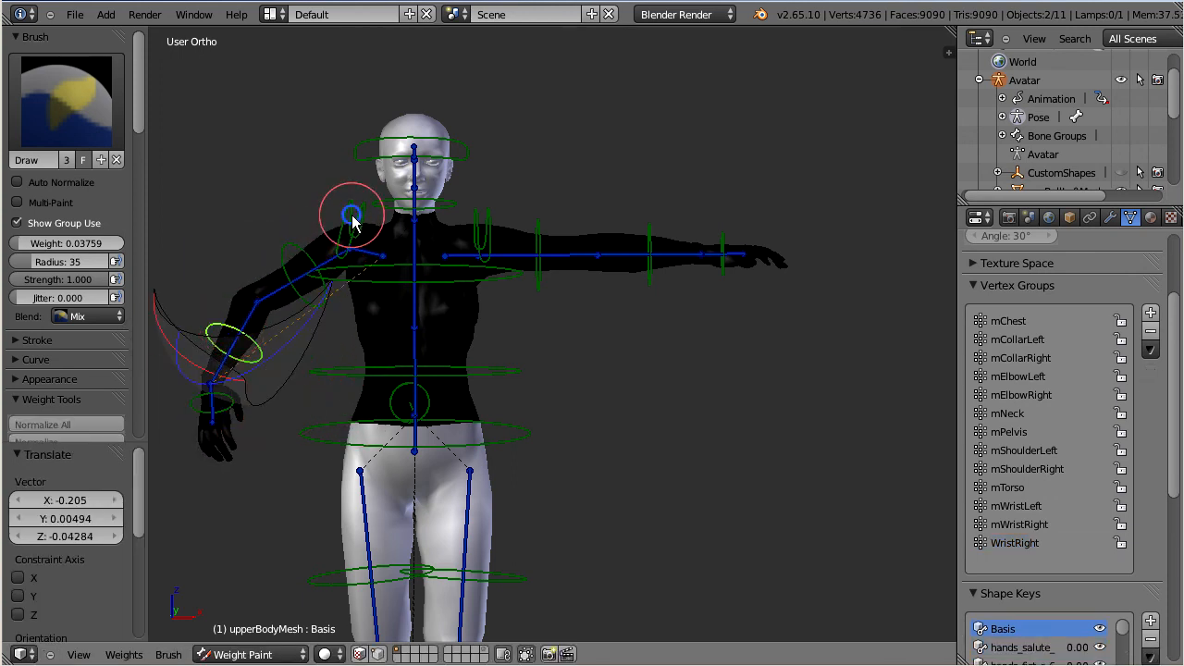
Step: Select the shoulder, upper arm, neck and waist control bones in turn to examine their group use on the mesh
{"action": "right_click", "coordinate": [351, 215]}
{"action": "right_click", "coordinate": [300, 249]}
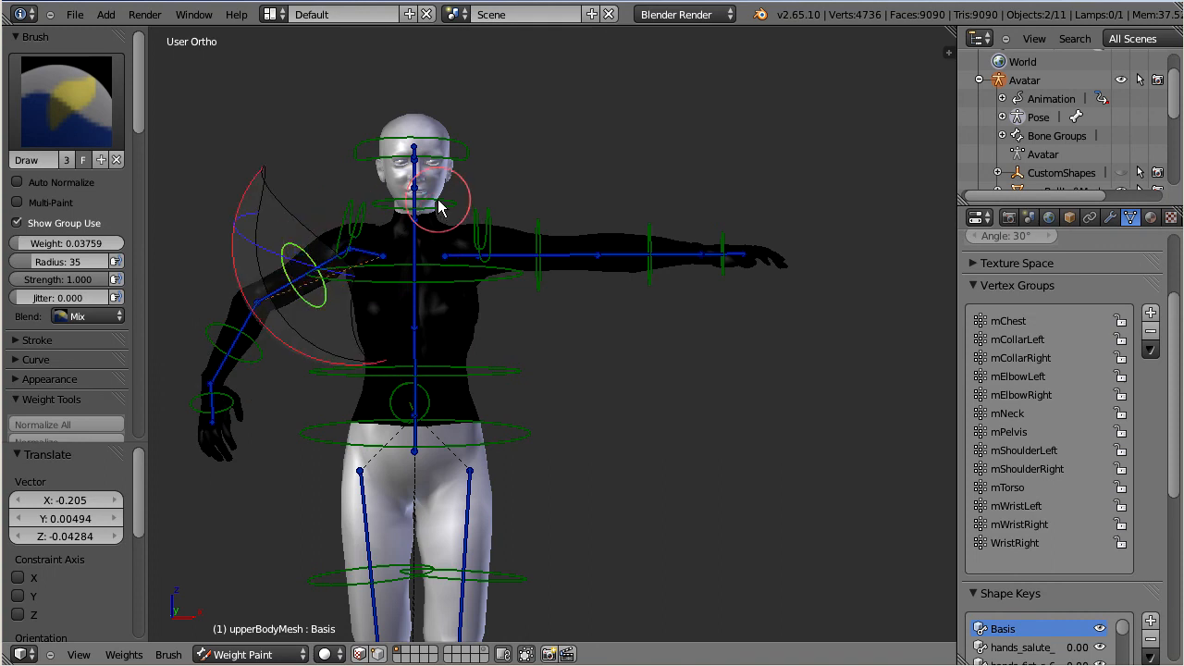
{"action": "right_click", "coordinate": [441, 204]}
{"action": "right_click", "coordinate": [488, 231]}
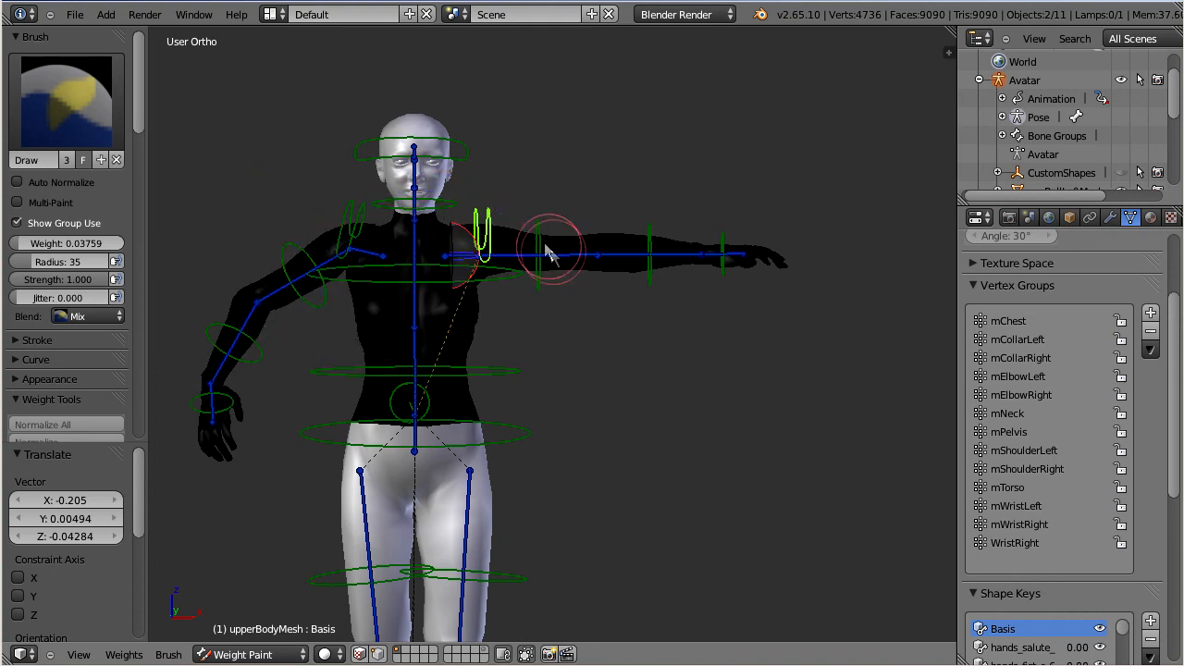
{"action": "right_click", "coordinate": [539, 248]}
{"action": "right_click", "coordinate": [383, 373]}
{"action": "middle_click_drag", "start_coordinate": [524, 401], "coordinate": [440, 417]}
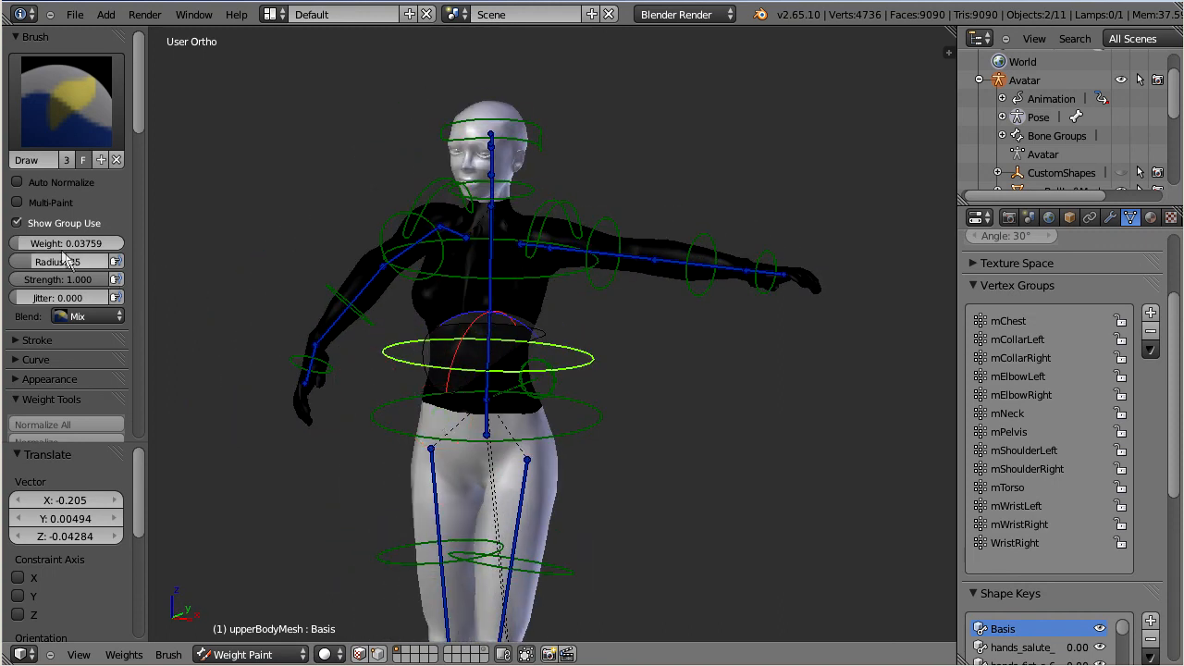
Step: Compare the mesh display with Show Group Use on and off, leave it off, and select the chest control ring
{"action": "left_click", "coordinate": [16, 223]}
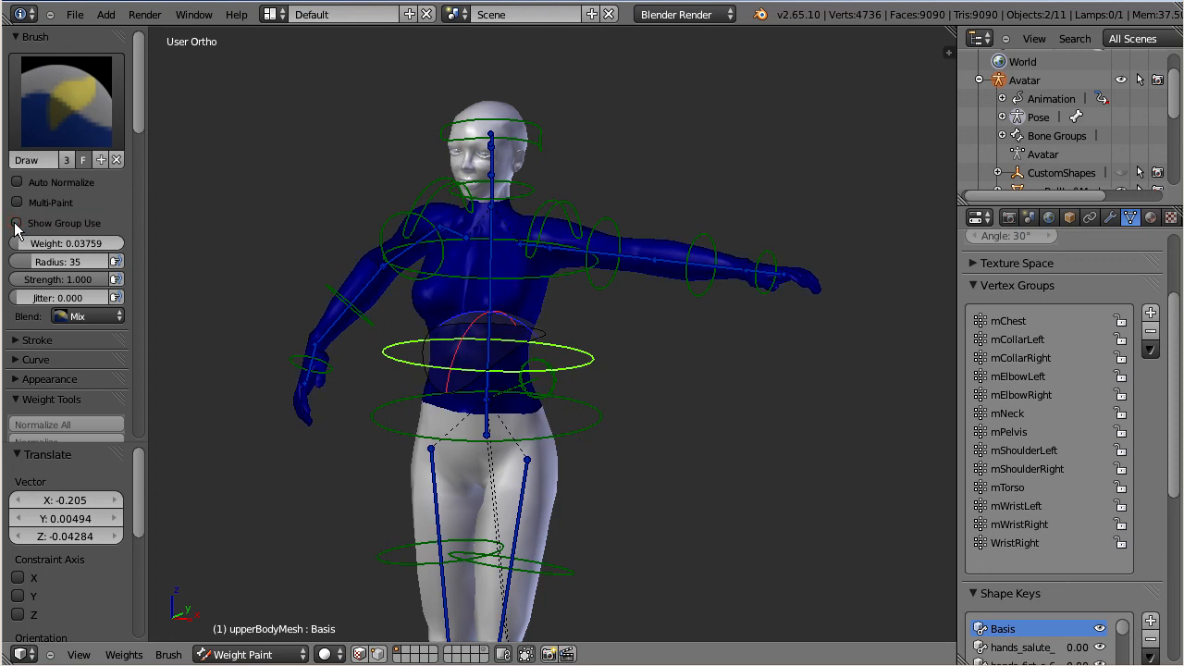
{"action": "left_click", "coordinate": [16, 224]}
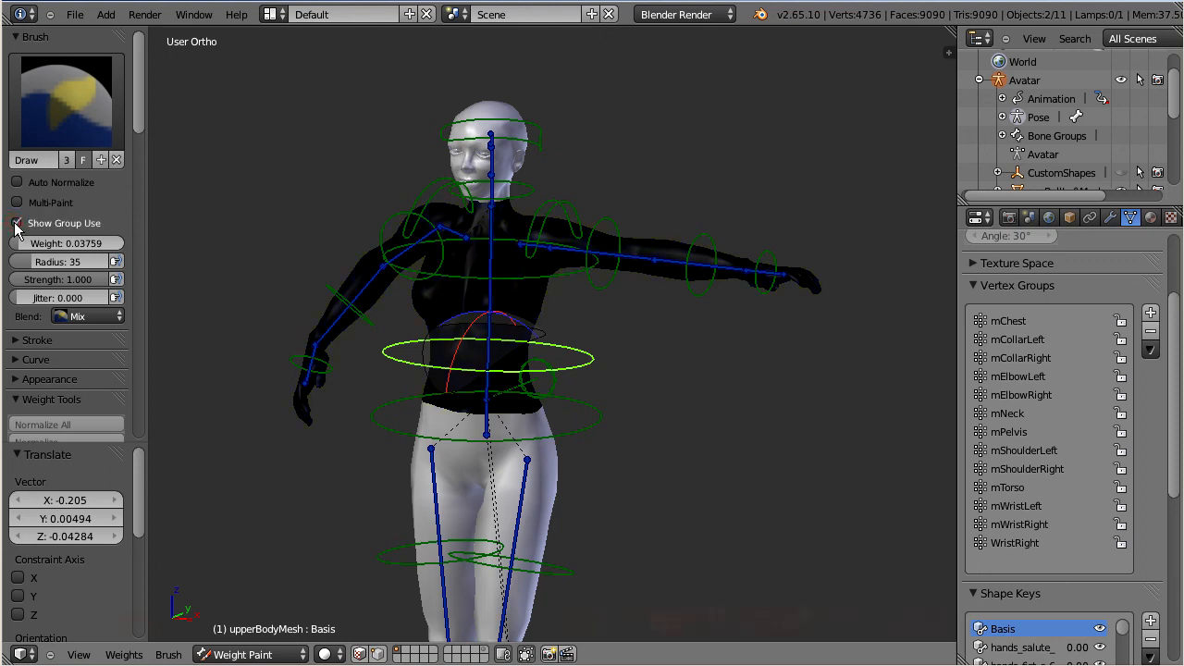
{"action": "left_click", "coordinate": [15, 224]}
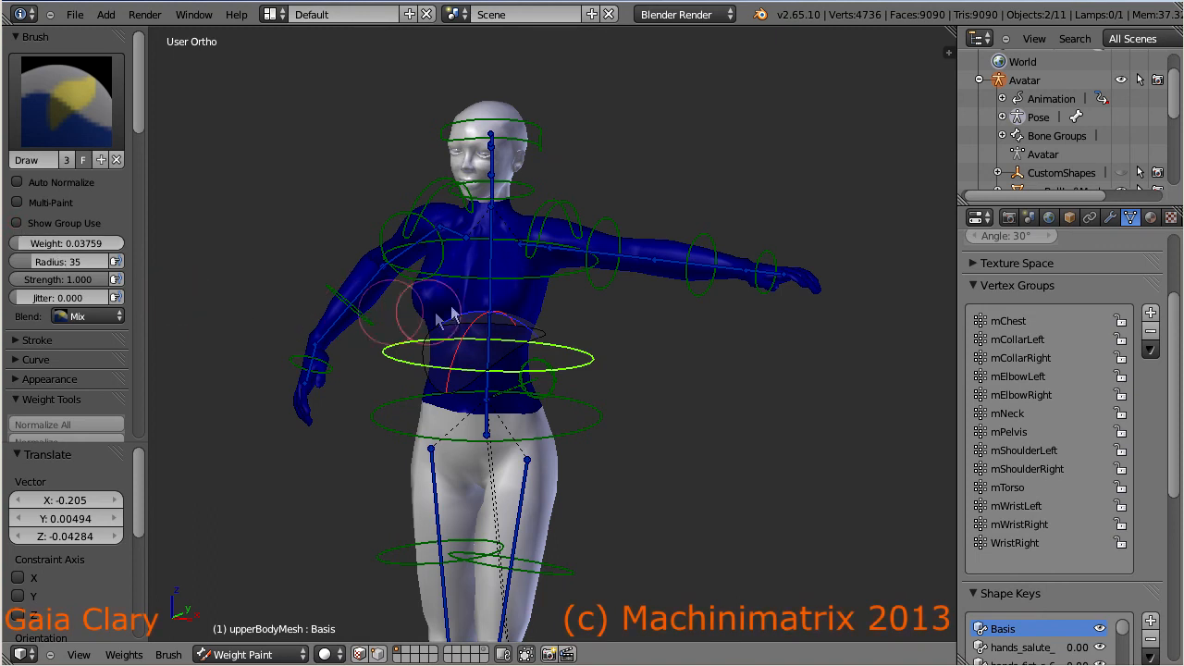
{"action": "right_click", "coordinate": [488, 278]}
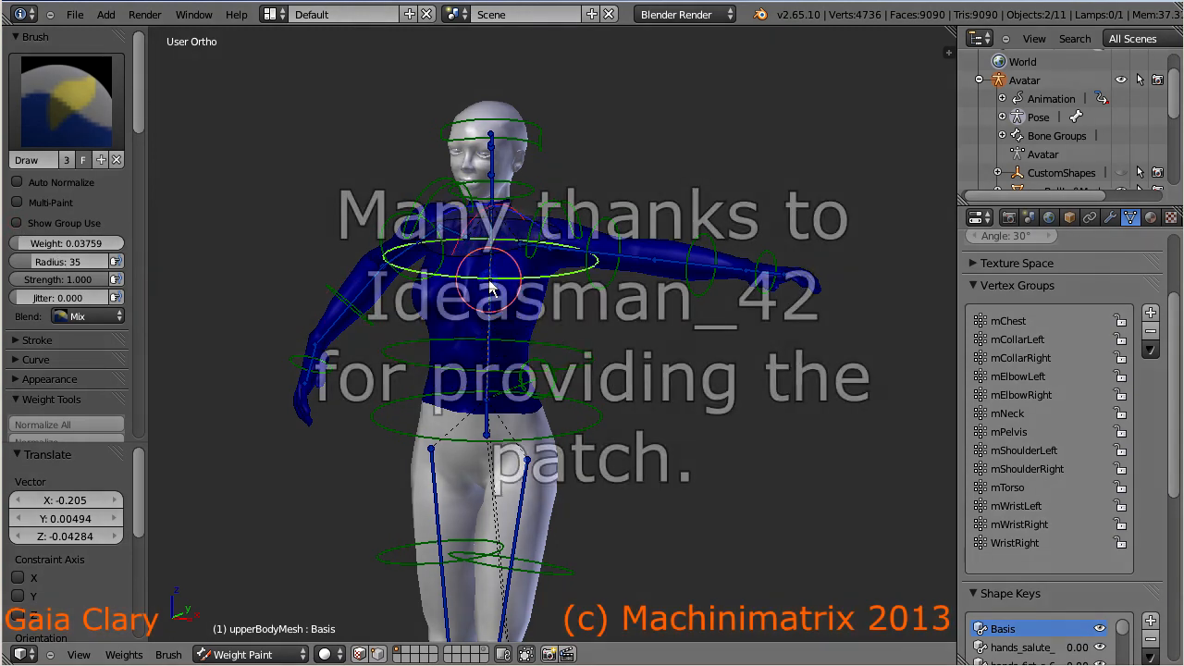
{"action": "middle_click_drag", "start_coordinate": [546, 337], "coordinate": [597, 339]}
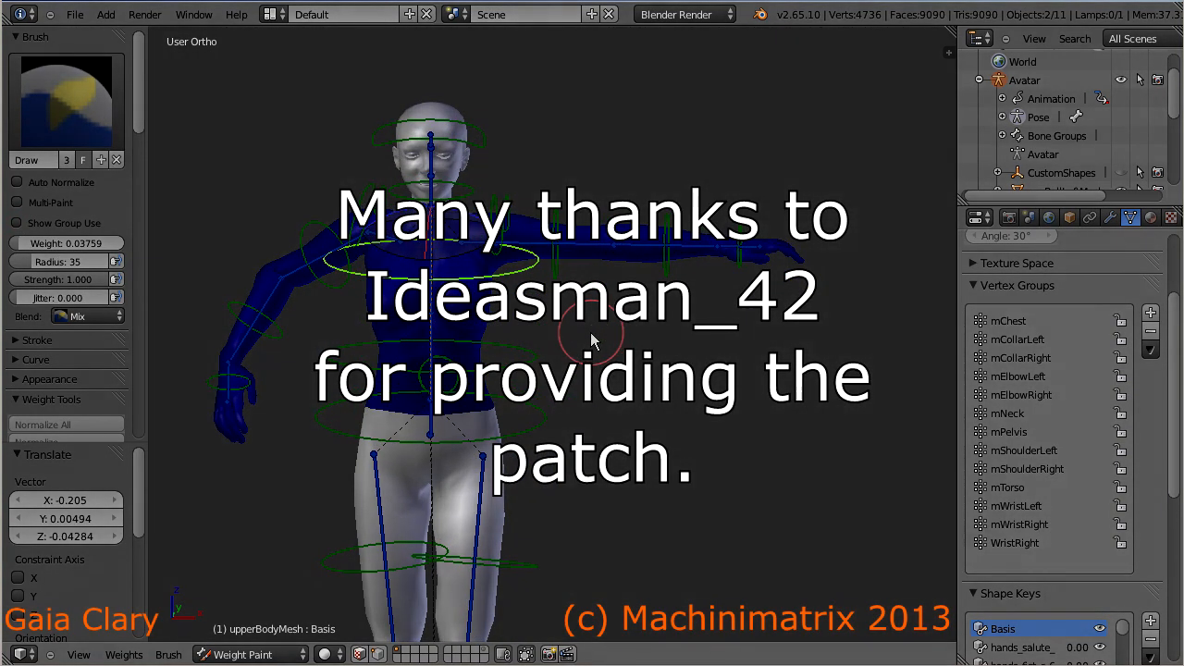